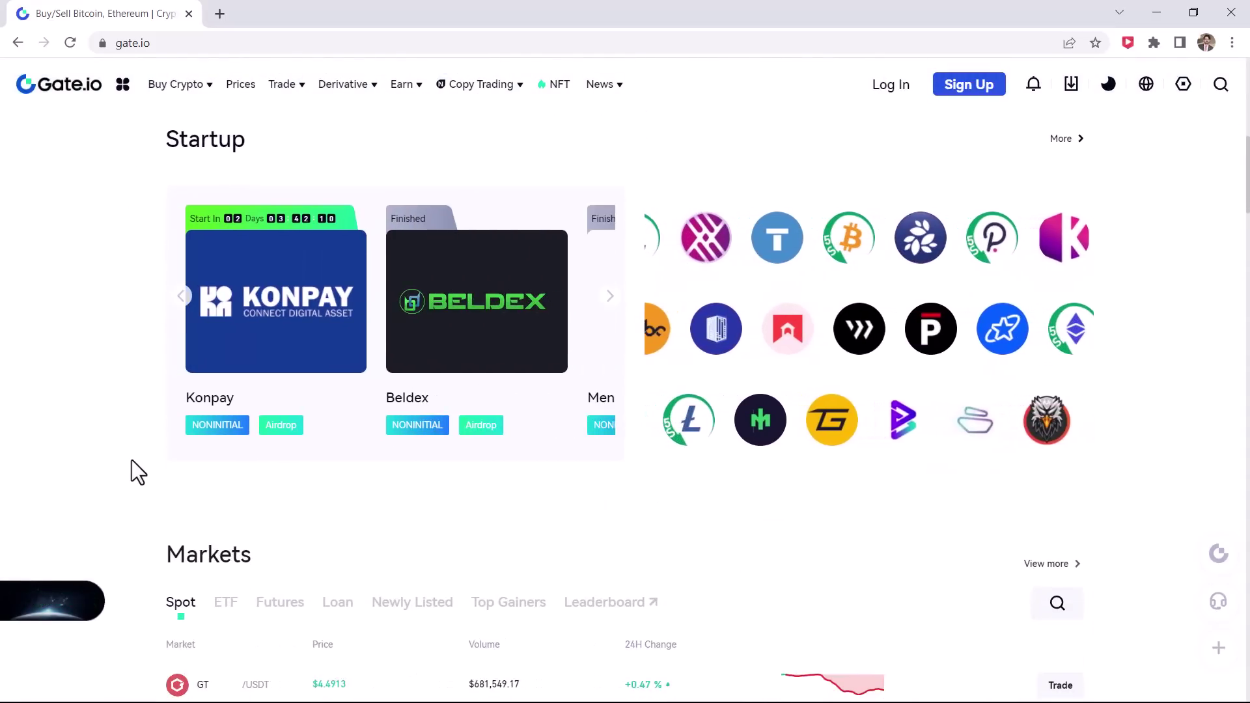
Browse the homepage's Startup and Markets listings, then go to the Sign Up page
{"action": "scroll", "coordinate": [134, 462], "scroll_direction": "down", "scroll_amount": 1}
{"action": "scroll", "coordinate": [134, 464], "scroll_direction": "down", "scroll_amount": 5}
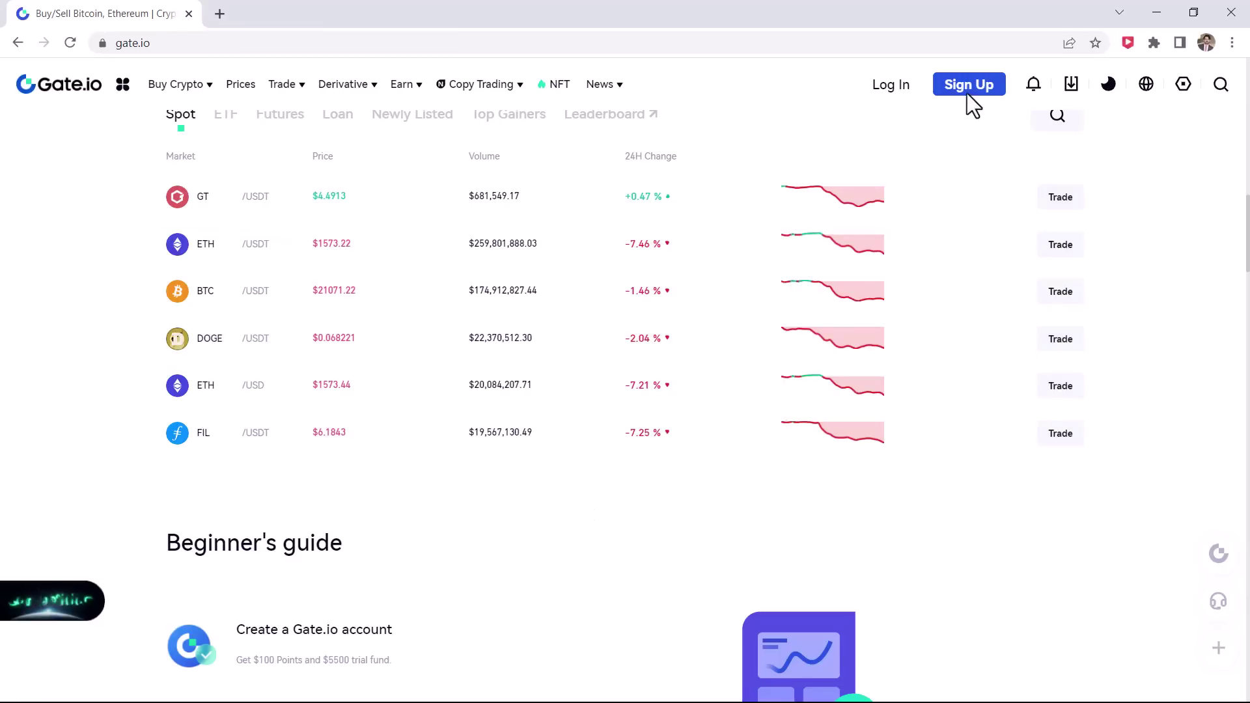
{"action": "scroll", "coordinate": [974, 145], "scroll_direction": "up", "scroll_amount": 10}
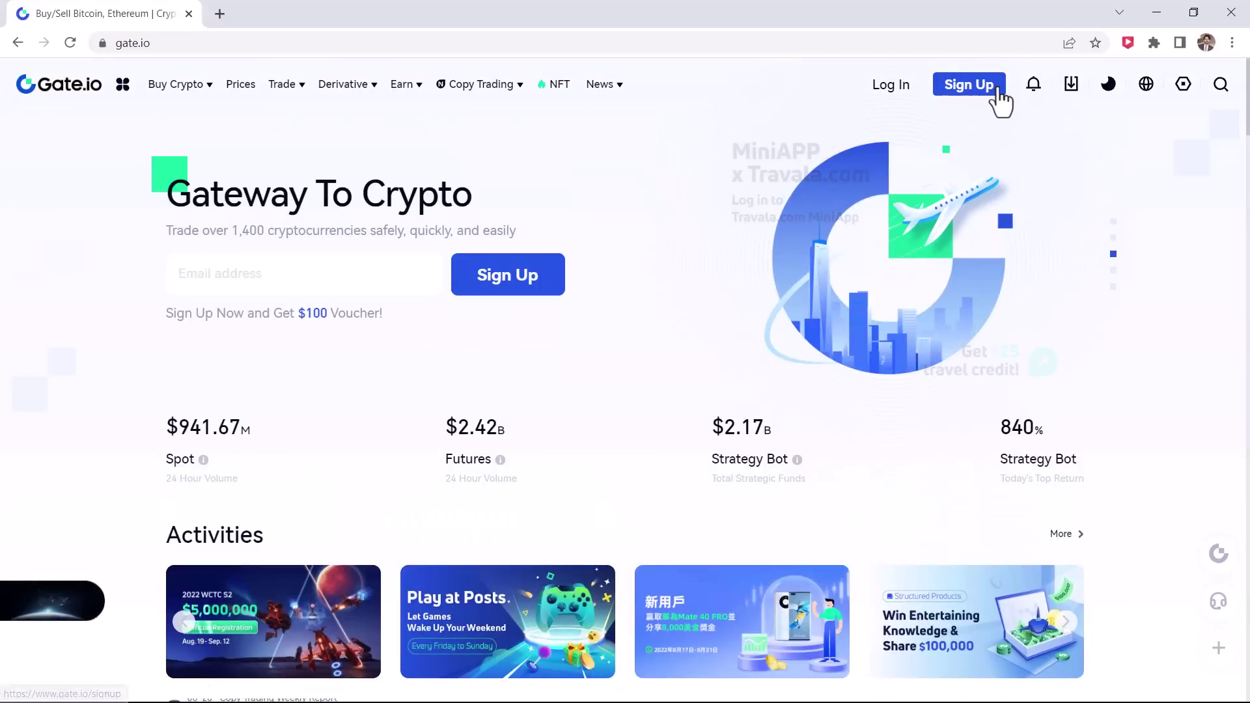
{"action": "left_click", "coordinate": [999, 92]}
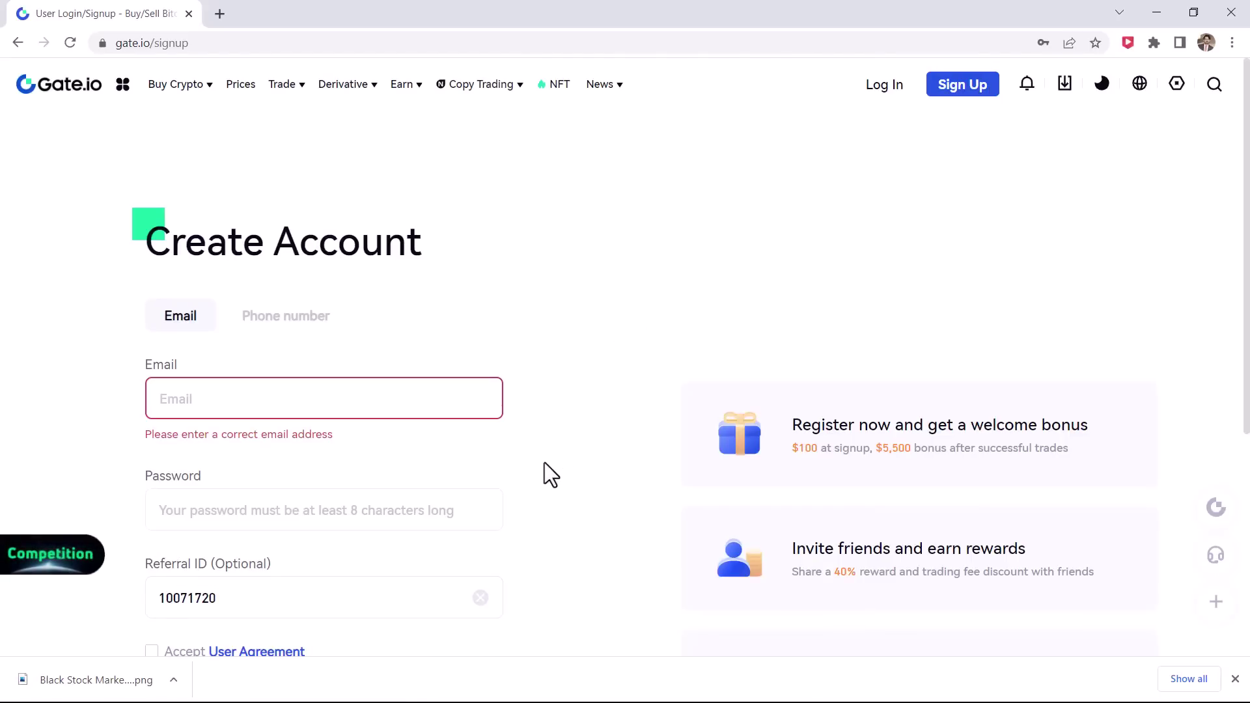
{"action": "left_click", "coordinate": [401, 392]}
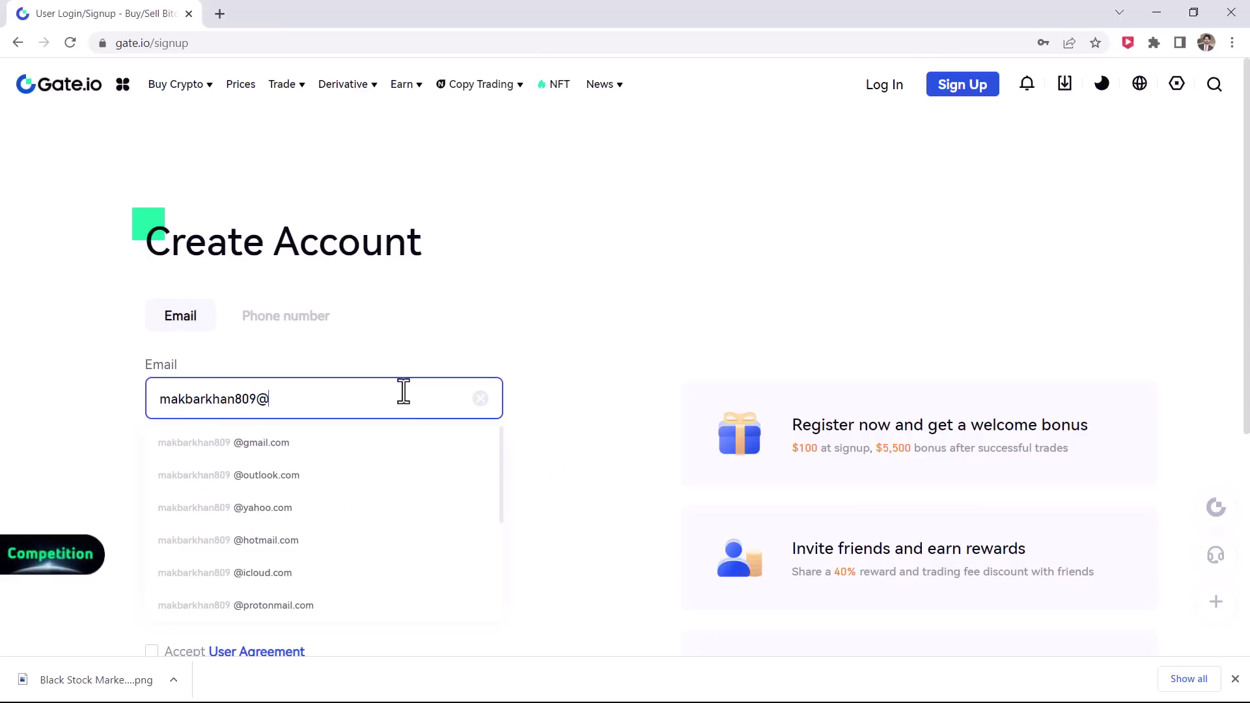
{"action": "left_click", "coordinate": [157, 450]}
{"action": "left_click", "coordinate": [221, 479]}
{"action": "type", "text": "********"}
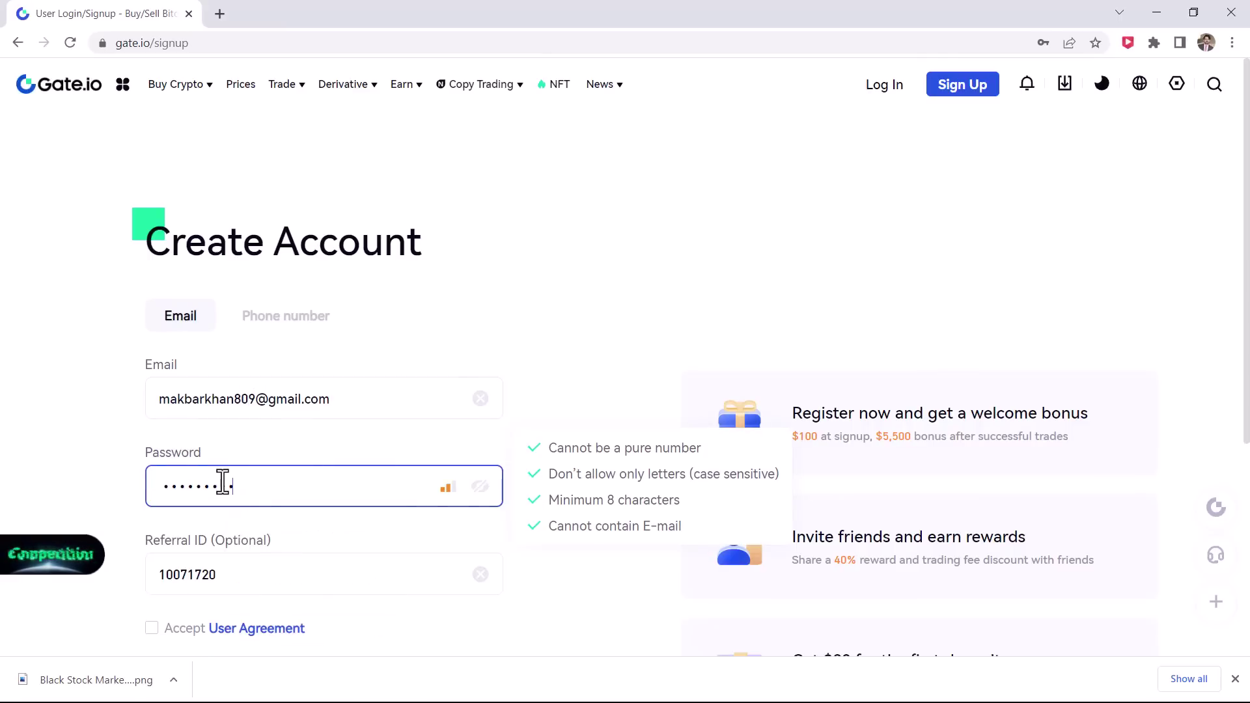
{"action": "type", "text": "***"}
Accept the User Agreement, submit the registration, and dismiss Chrome's save-password prompt
{"action": "scroll", "coordinate": [302, 495], "scroll_direction": "down", "scroll_amount": 1}
{"action": "left_click", "coordinate": [180, 545]}
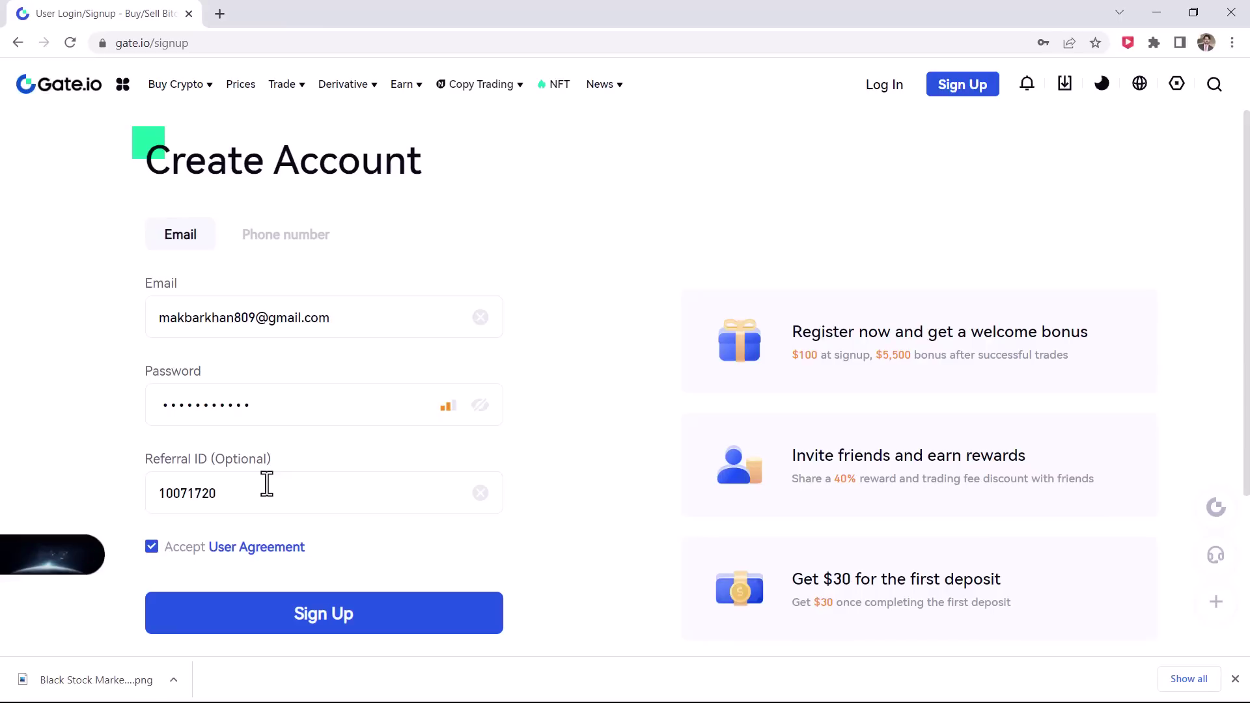
{"action": "left_click", "coordinate": [321, 618]}
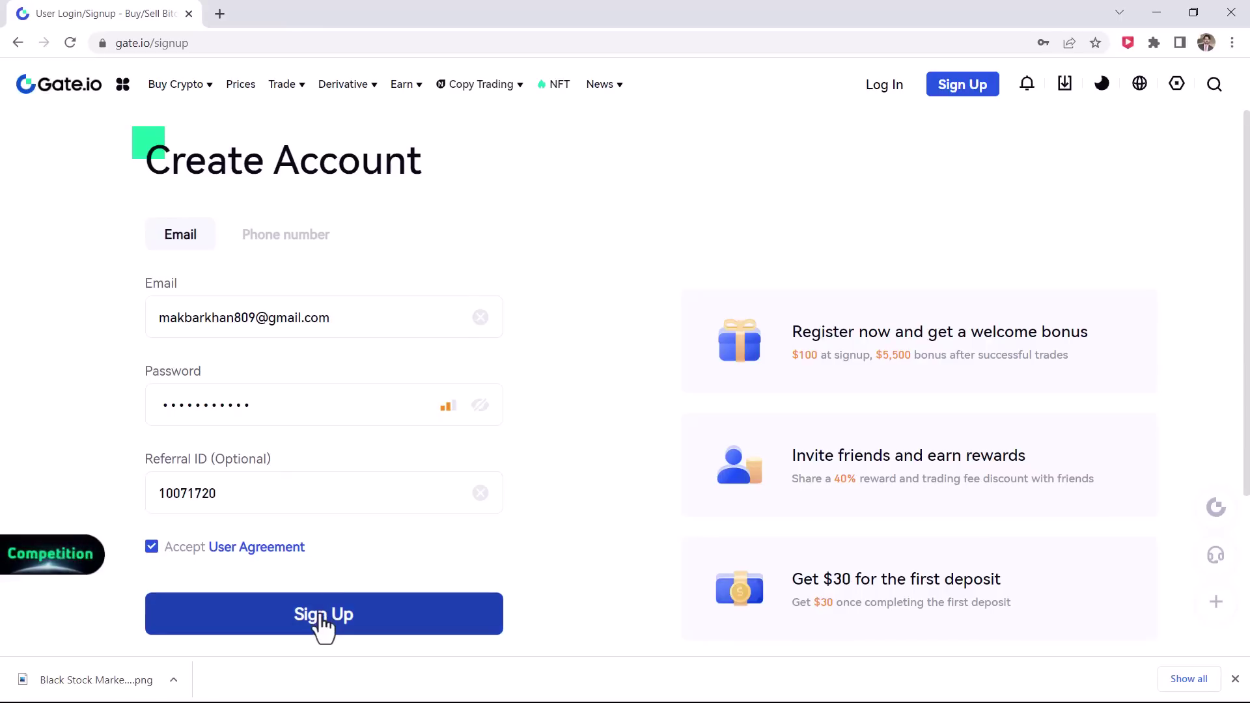
{"action": "left_click", "coordinate": [1096, 66]}
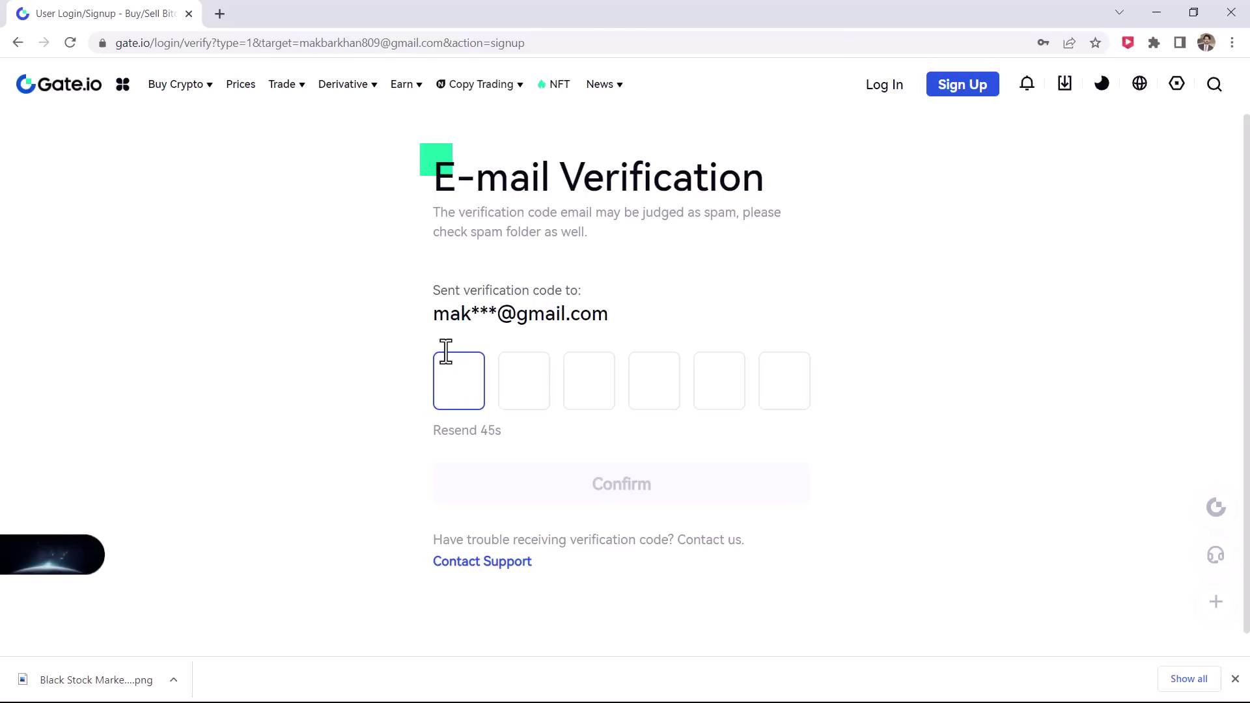
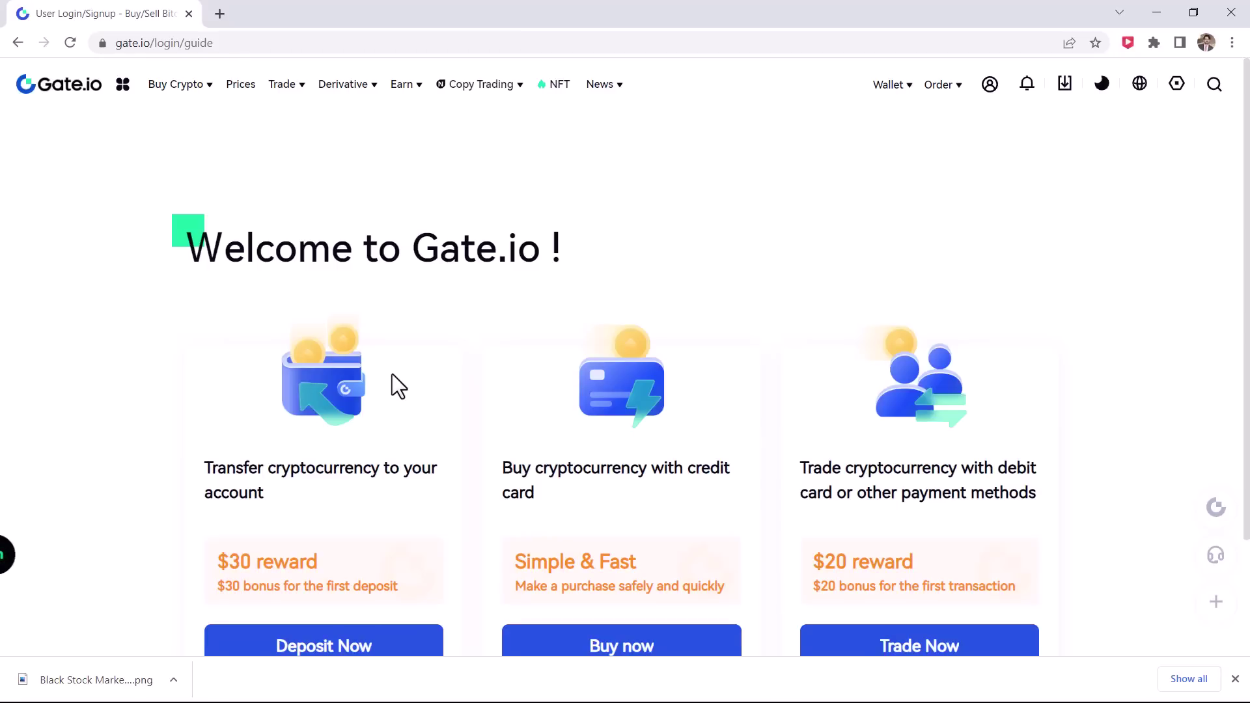
Close the download bar and bring up the account menu showing KYC as Unverified
{"action": "left_click", "coordinate": [1235, 678]}
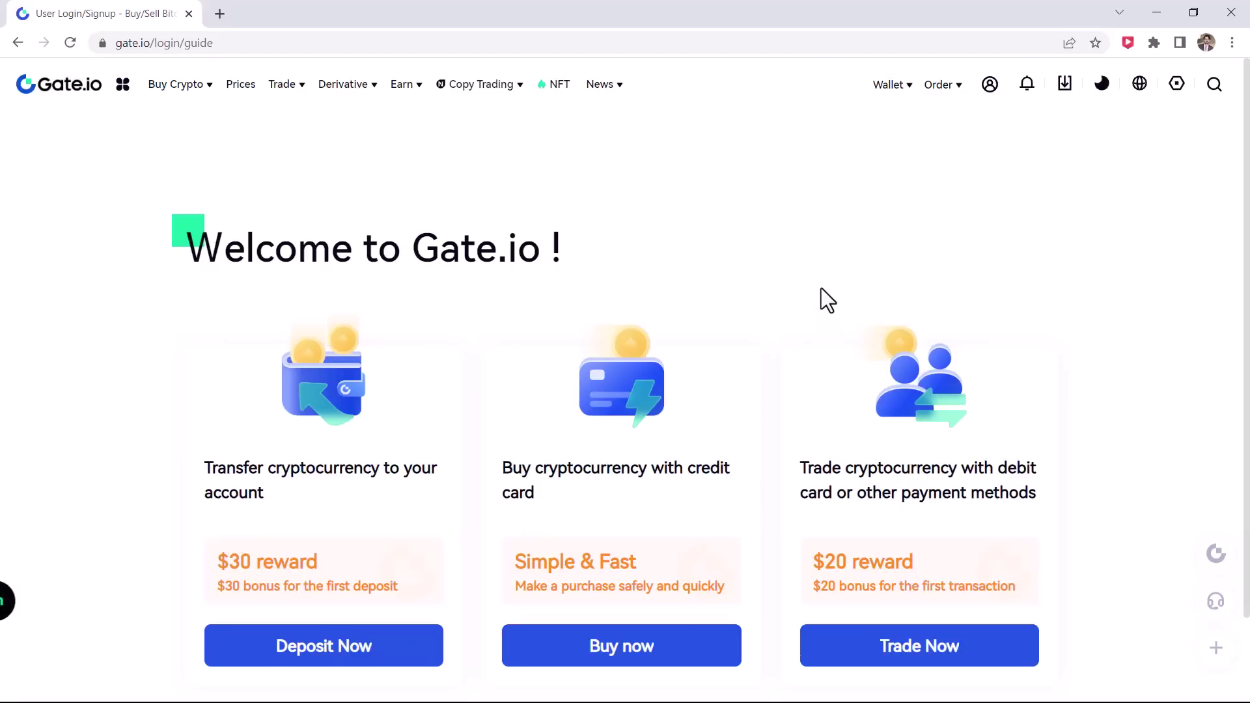
{"action": "mouse_move", "coordinate": [989, 85]}
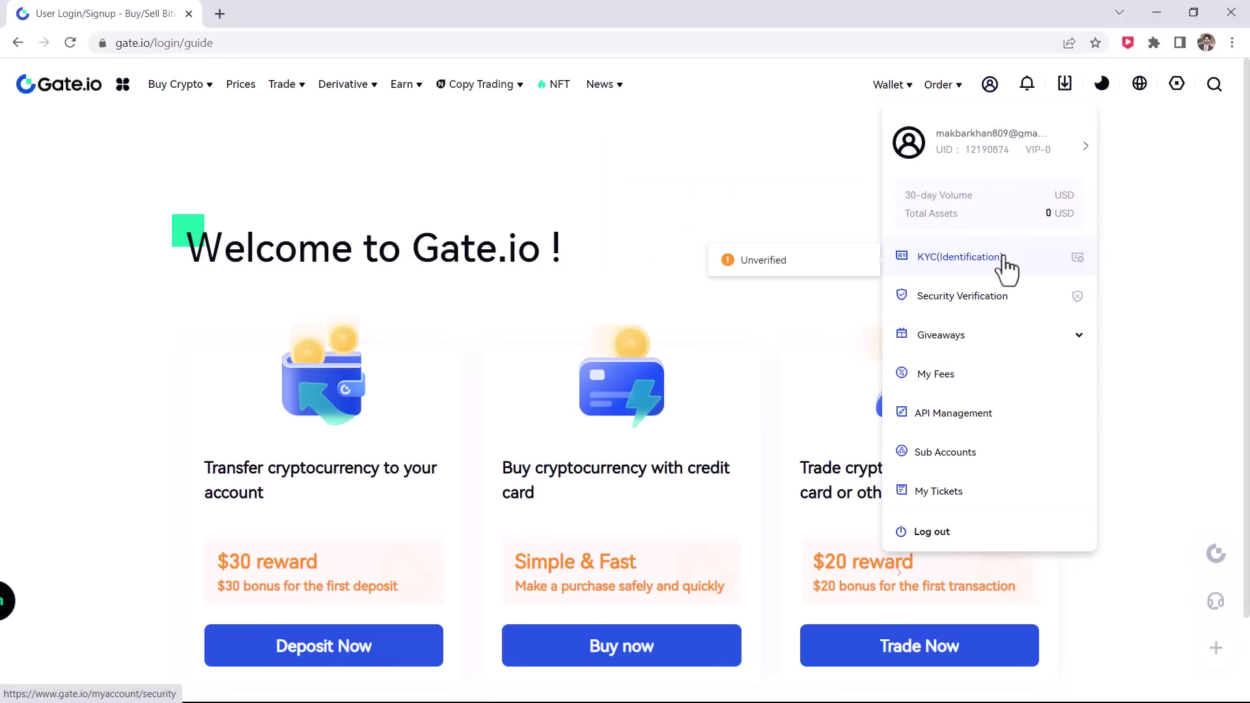
Open KYC(Identification), dismiss the Limited Time Trading popup, and start Individual verification
{"action": "left_click", "coordinate": [1032, 267]}
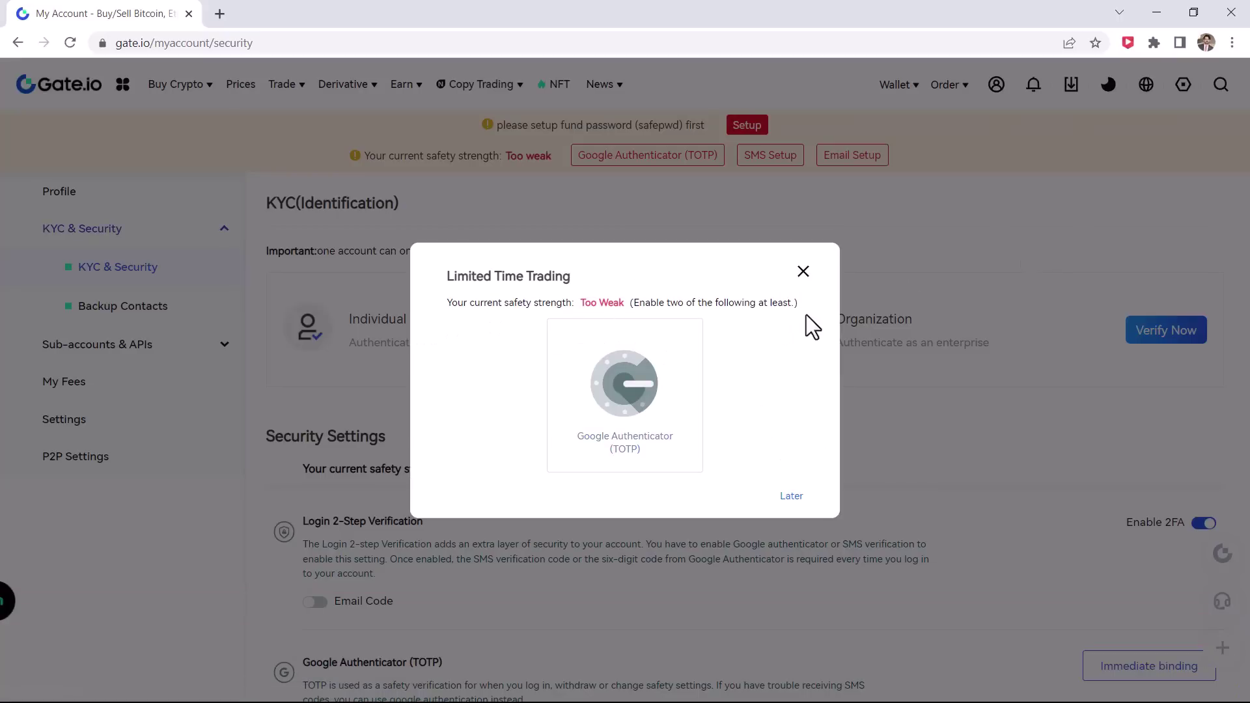
{"action": "left_click", "coordinate": [803, 271]}
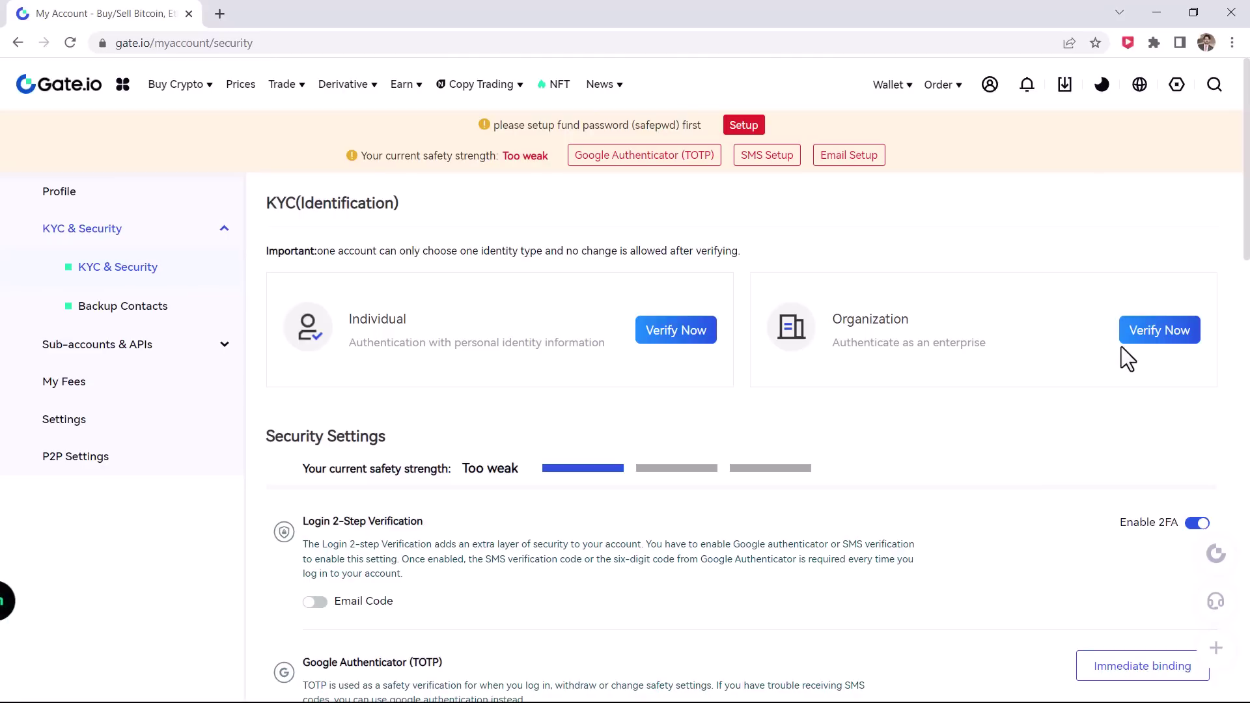
{"action": "left_click", "coordinate": [665, 337]}
{"action": "scroll", "coordinate": [1046, 323], "scroll_direction": "down", "scroll_amount": 1}
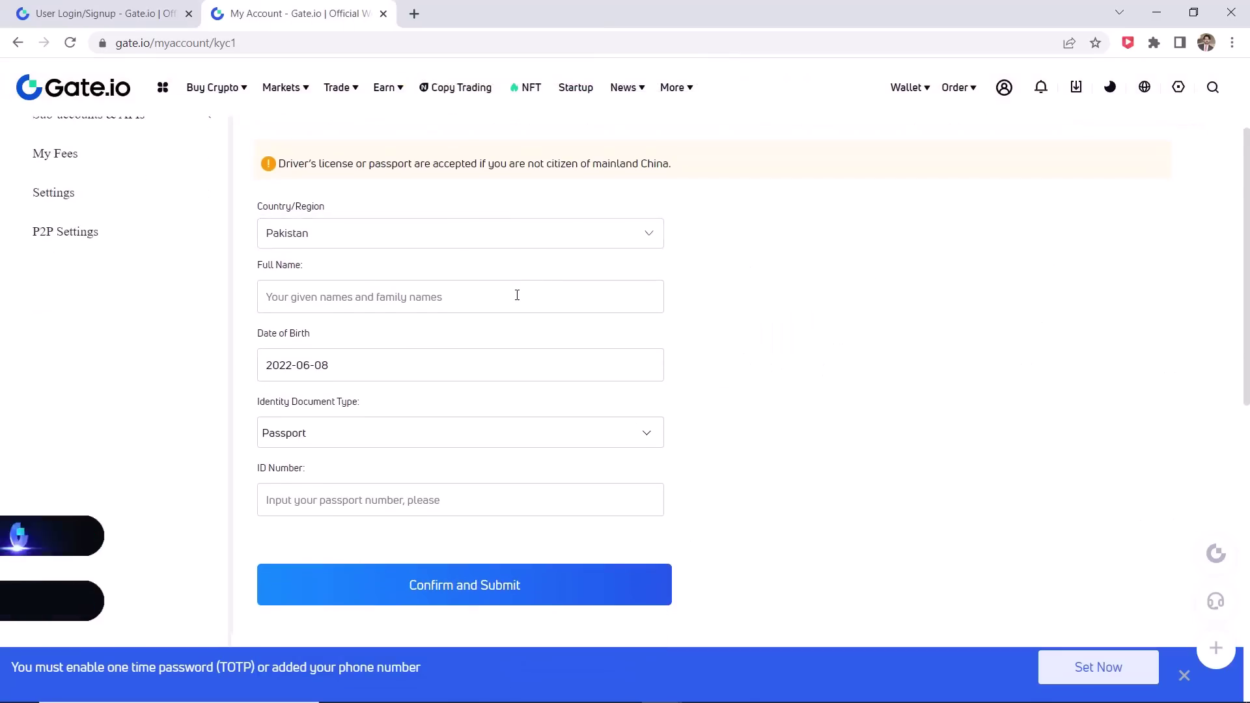
{"action": "left_click", "coordinate": [517, 295]}
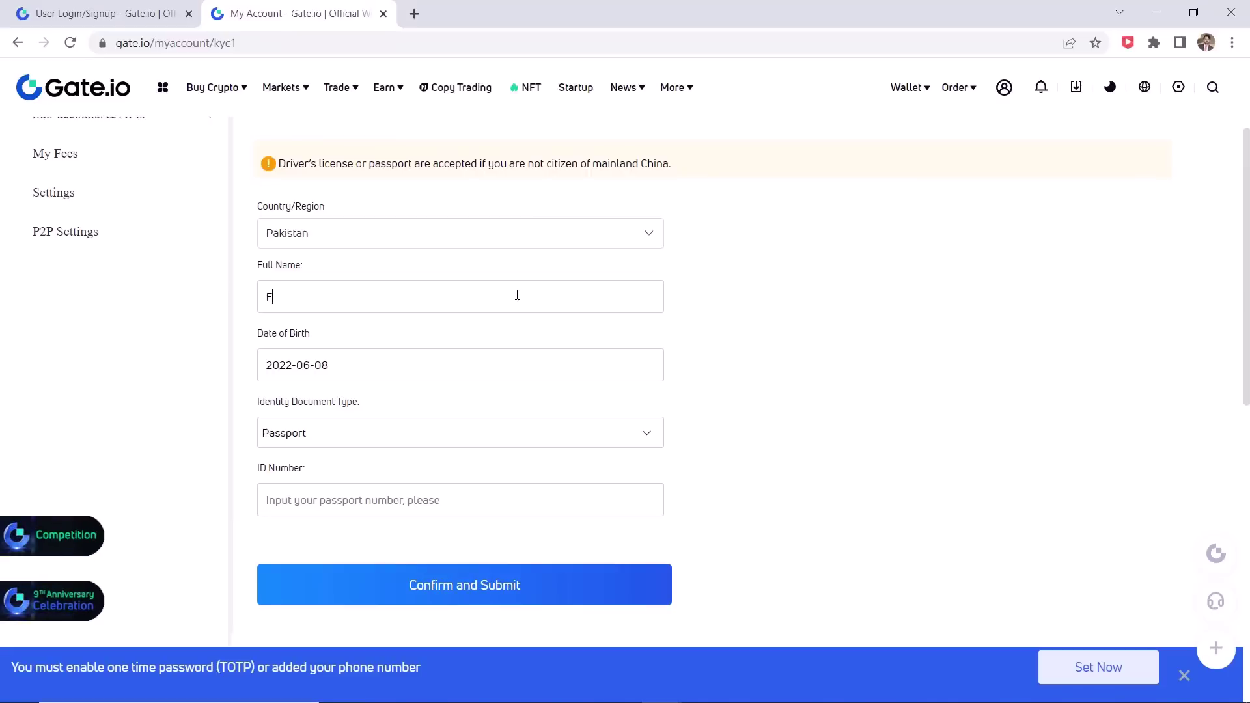
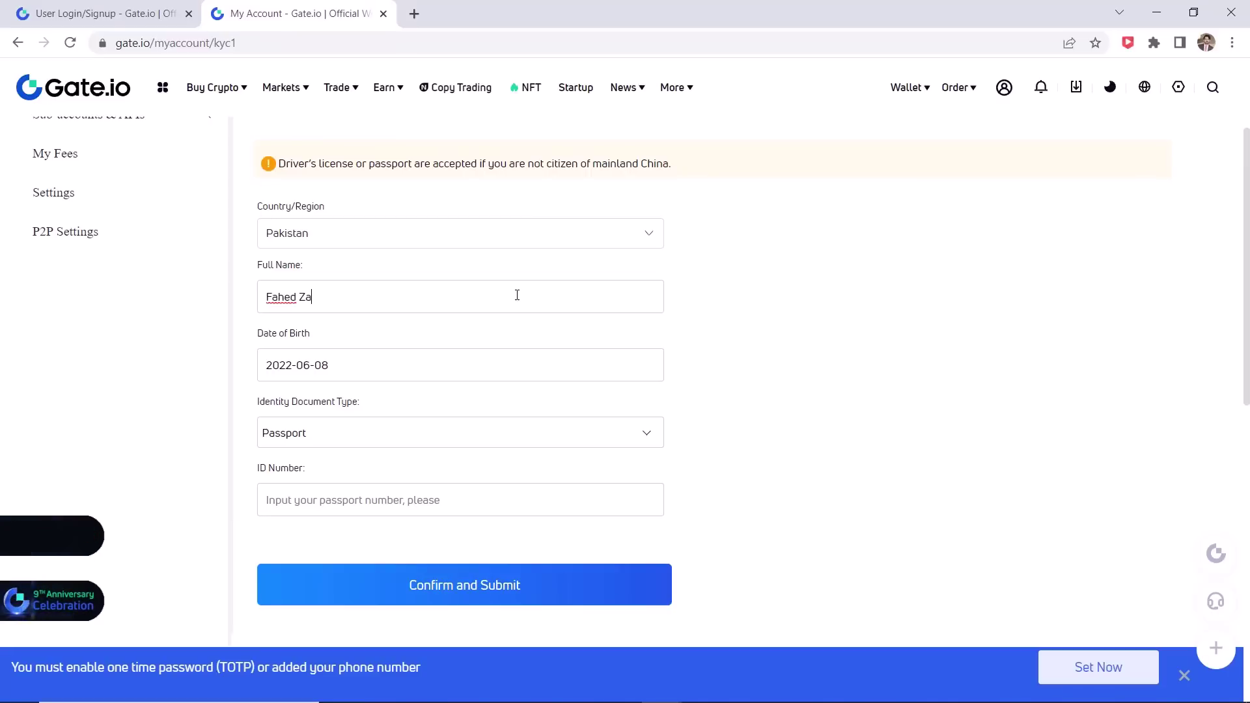
{"action": "left_click", "coordinate": [443, 365]}
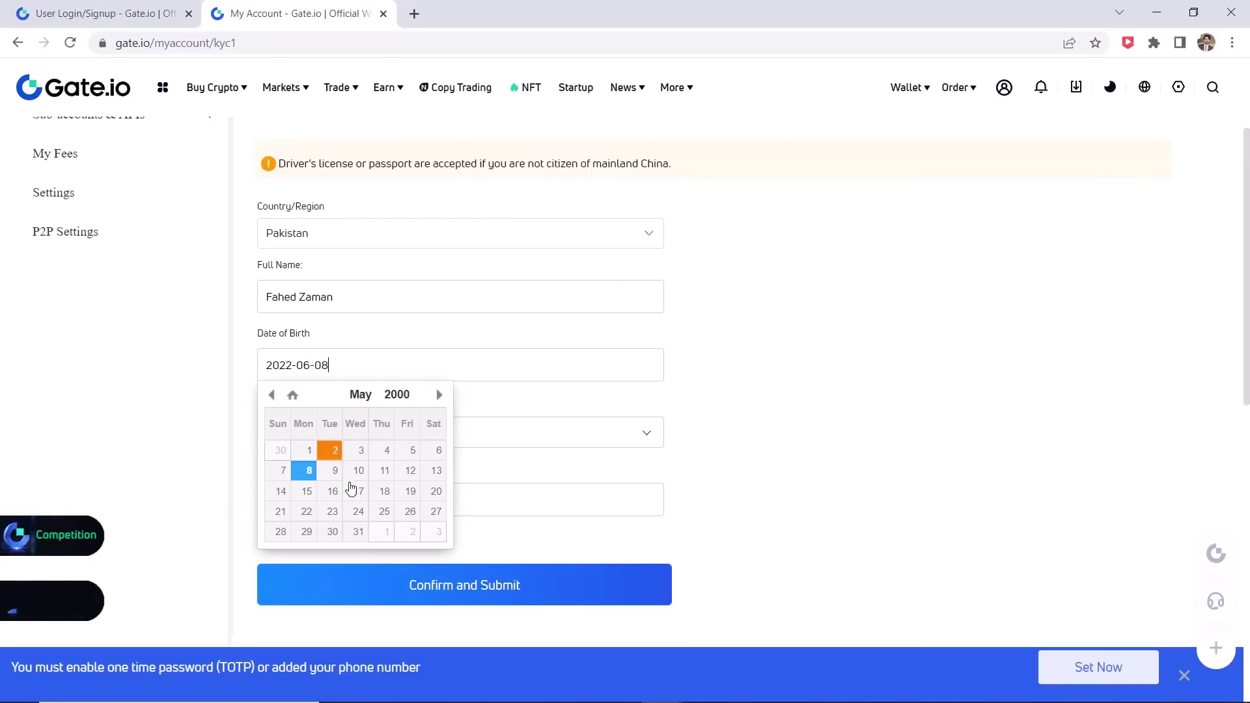
{"action": "left_click", "coordinate": [358, 493]}
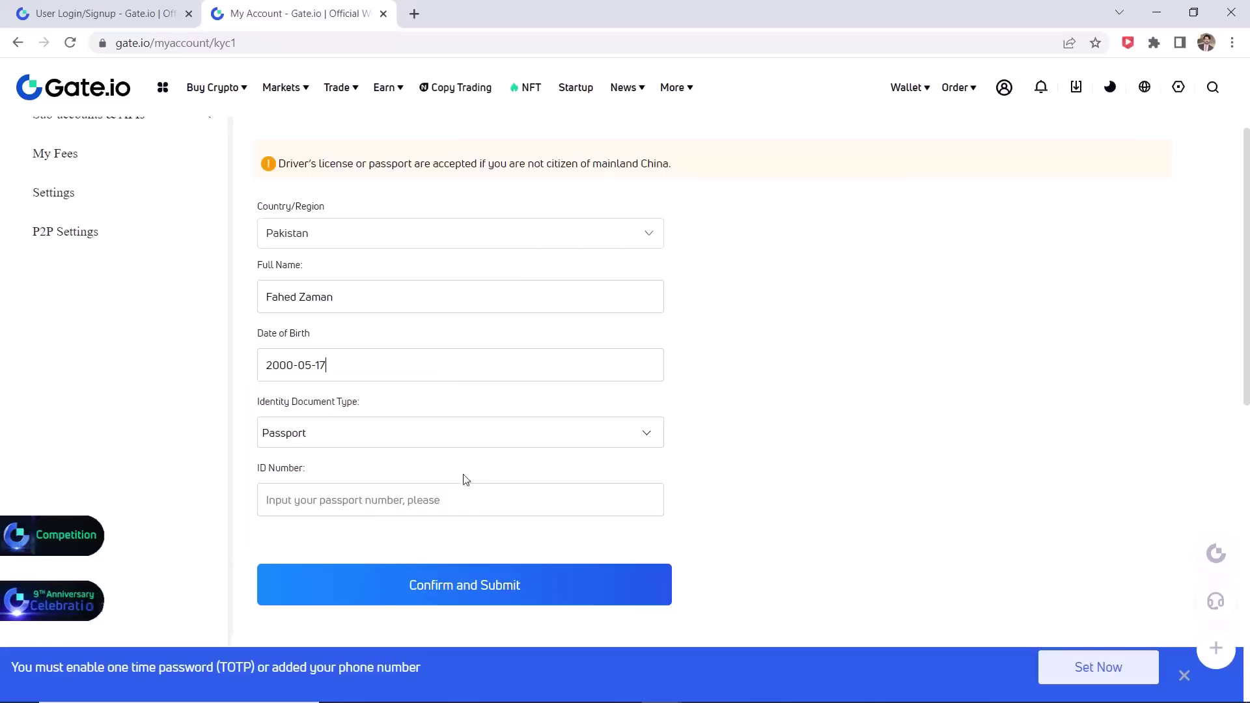
Keep Passport as the document type, enter the passport ID number, and scroll to Confirm
{"action": "left_click", "coordinate": [352, 442]}
{"action": "left_click", "coordinate": [349, 470]}
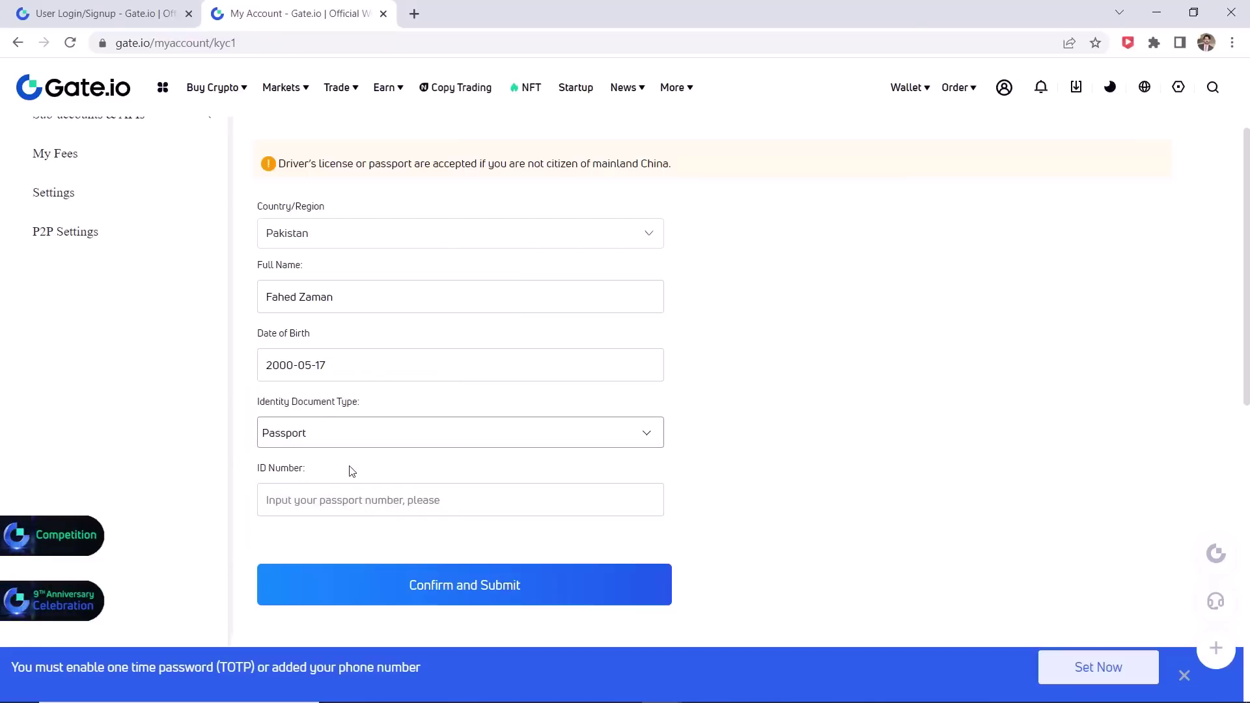
{"action": "left_click", "coordinate": [381, 500]}
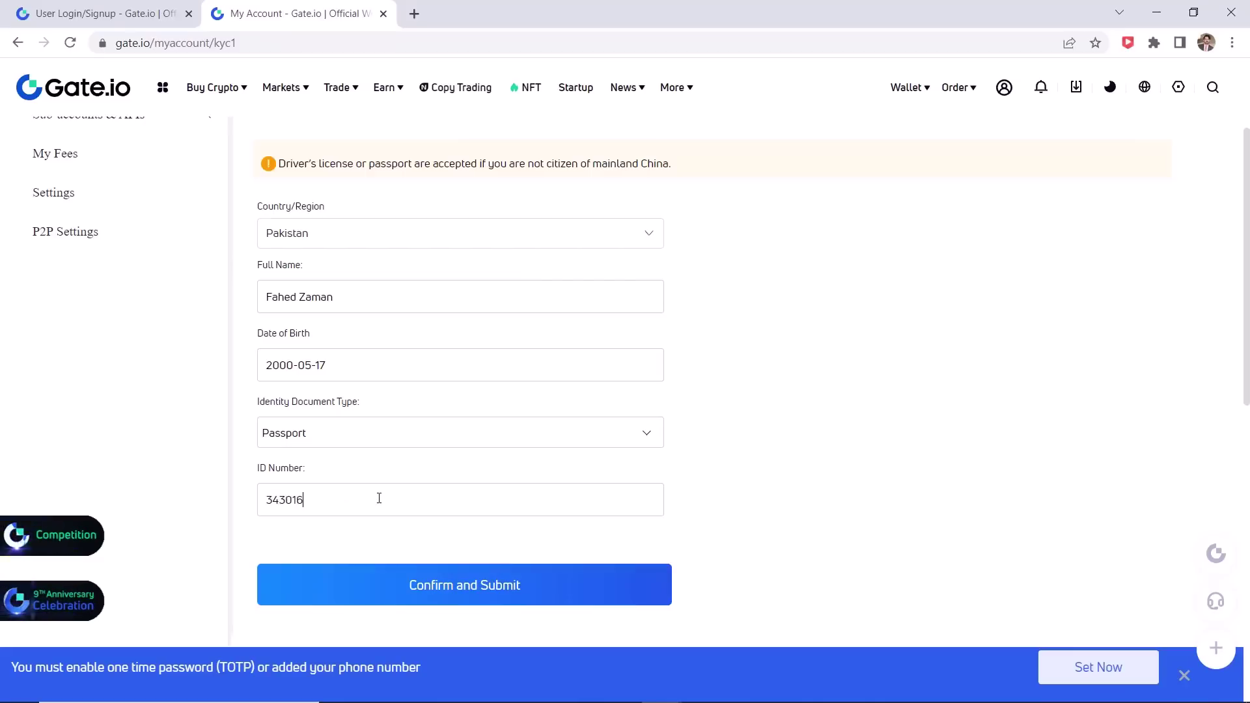
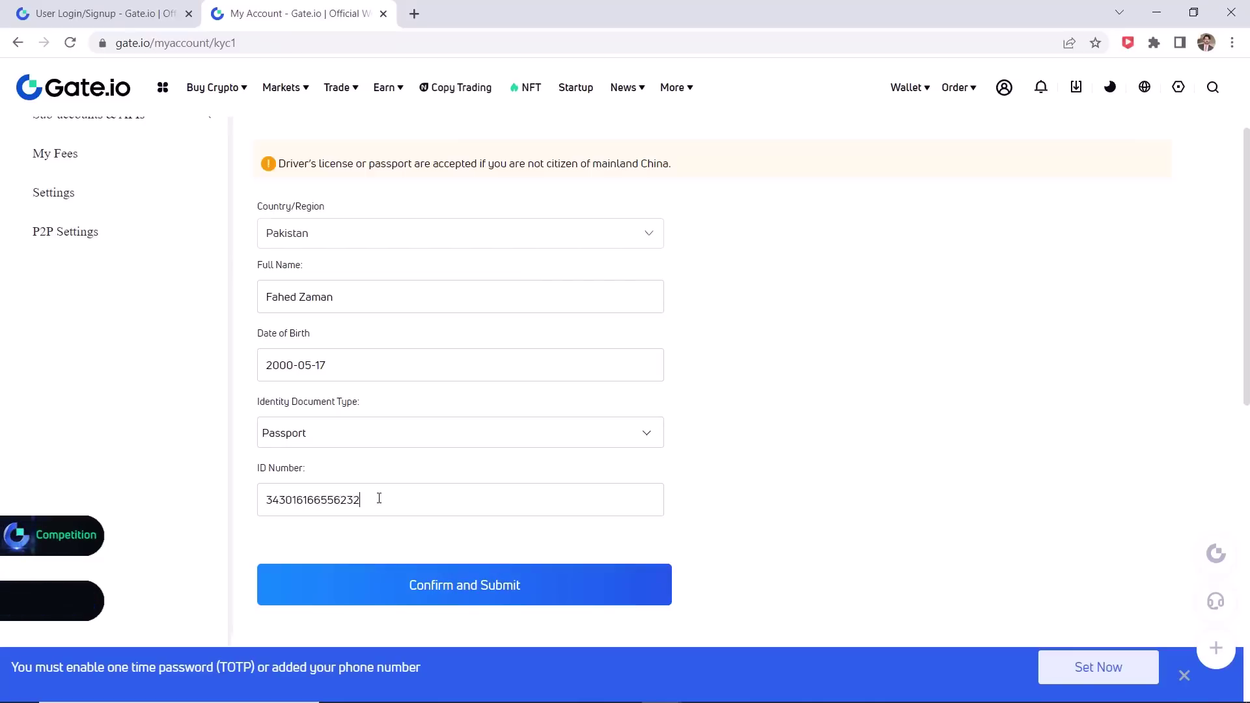
{"action": "scroll", "coordinate": [377, 525], "scroll_direction": "down", "scroll_amount": 1}
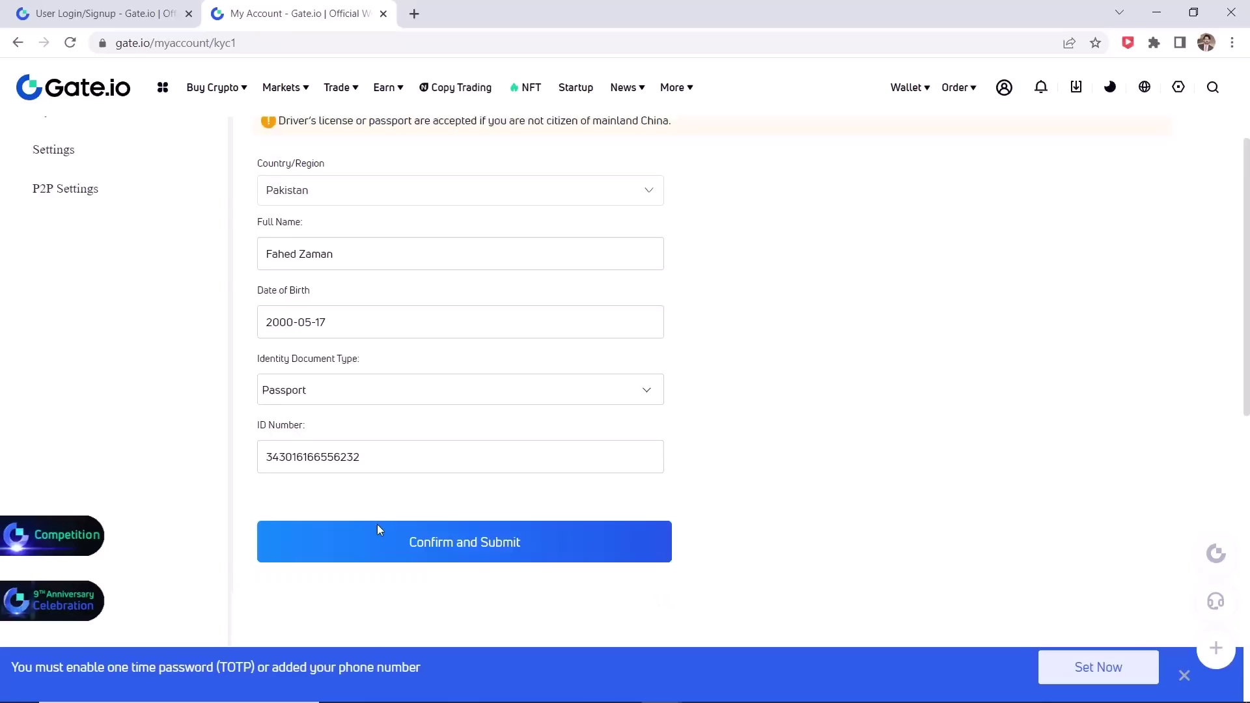
{"action": "scroll", "coordinate": [447, 503], "scroll_direction": "down", "scroll_amount": 5}
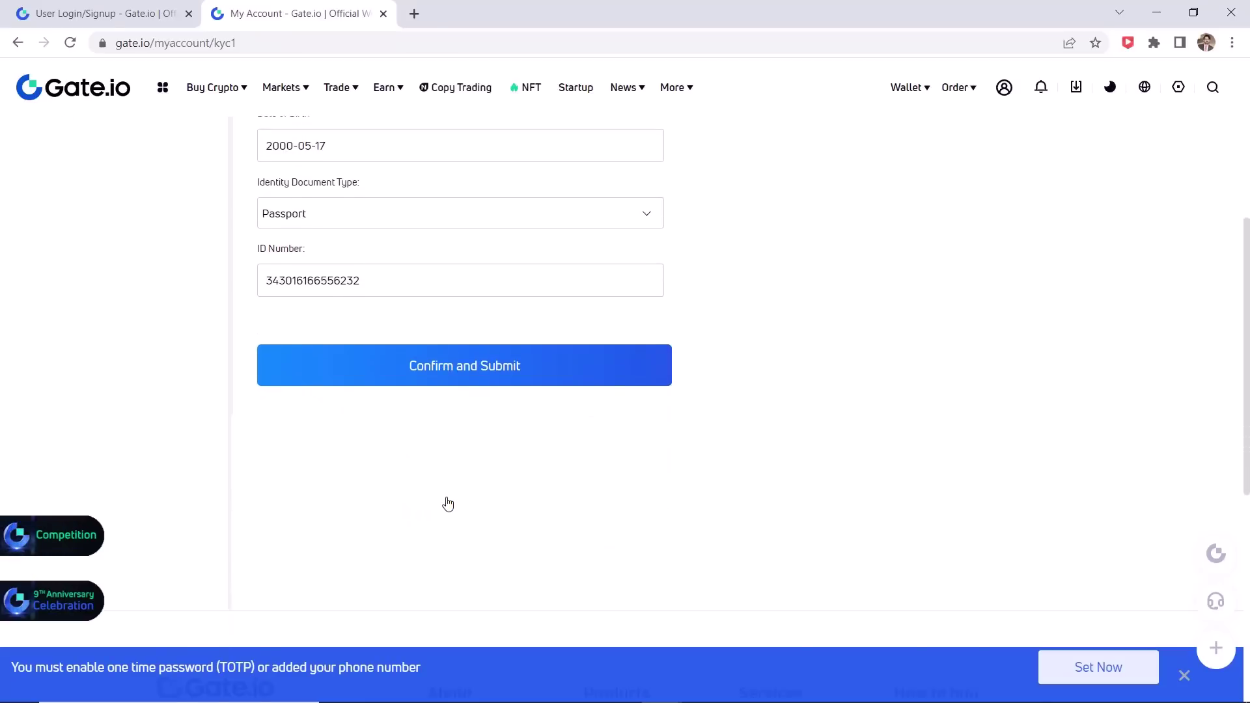
{"action": "scroll", "coordinate": [447, 504], "scroll_direction": "up", "scroll_amount": 7}
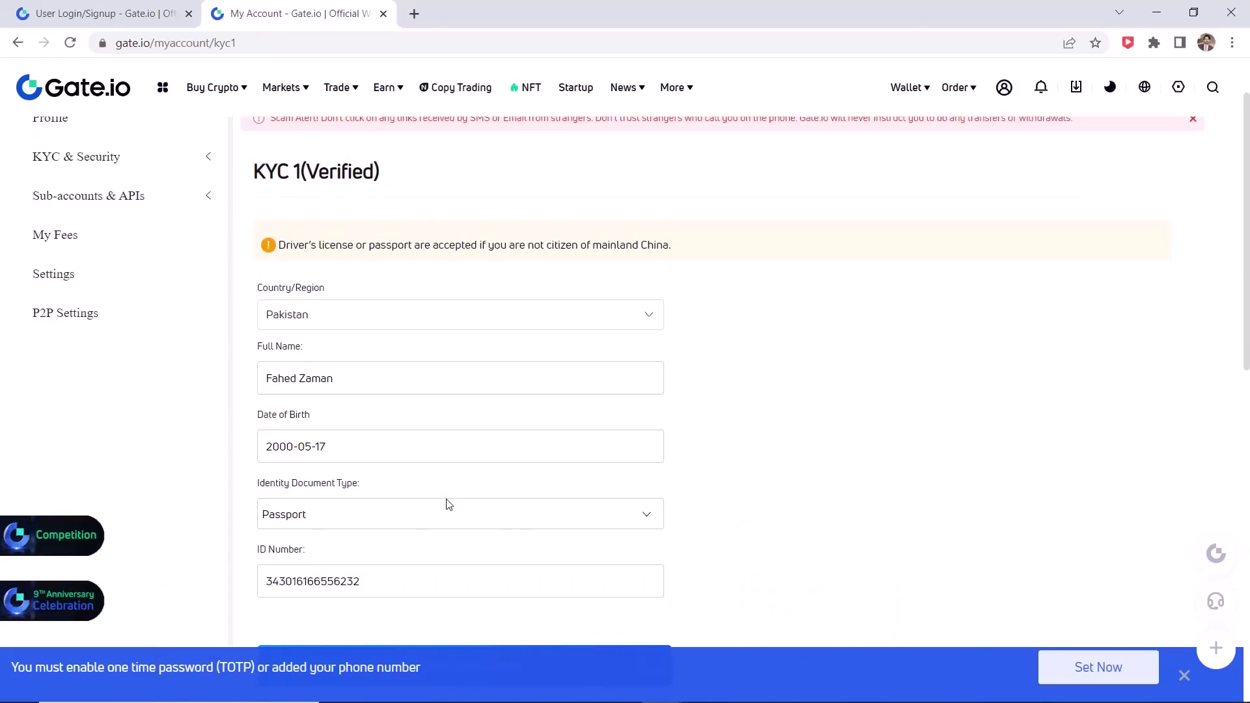
{"action": "scroll", "coordinate": [447, 503], "scroll_direction": "down", "scroll_amount": 1}
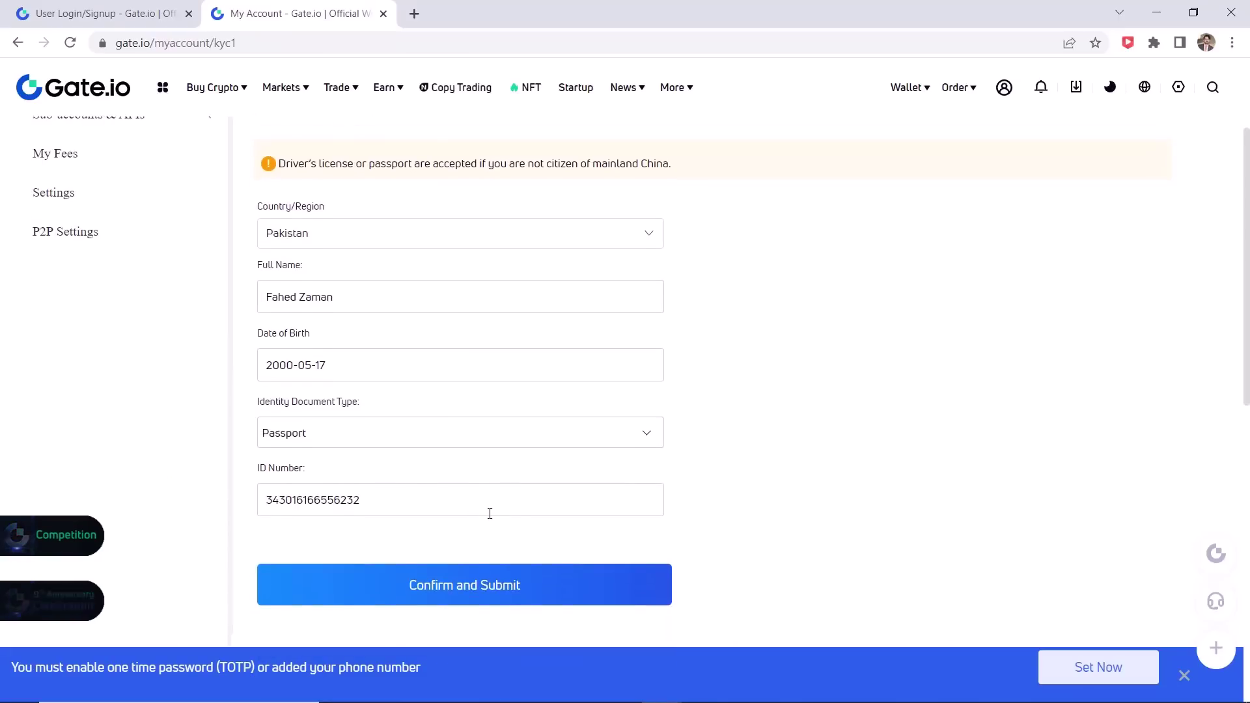
Submit the KYC 1 identity details and pass the reCAPTCHA 'I'm not a robot' check
{"action": "left_click", "coordinate": [490, 589]}
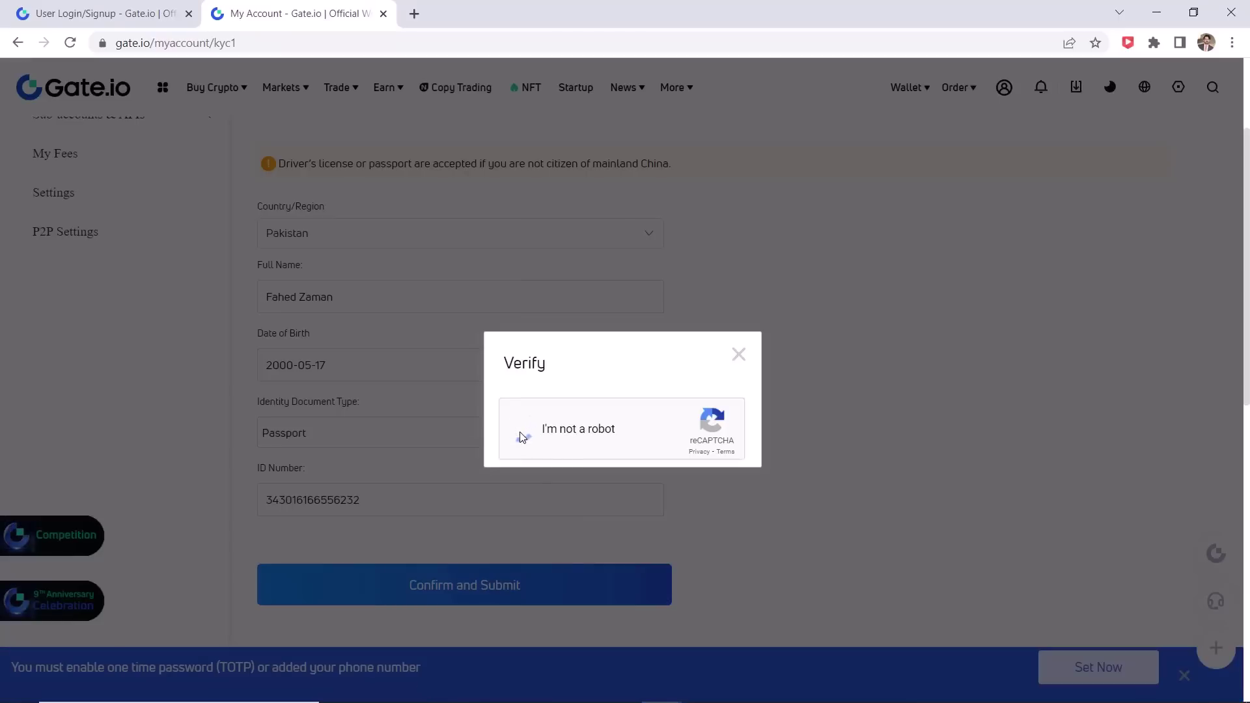
{"action": "left_click", "coordinate": [520, 428]}
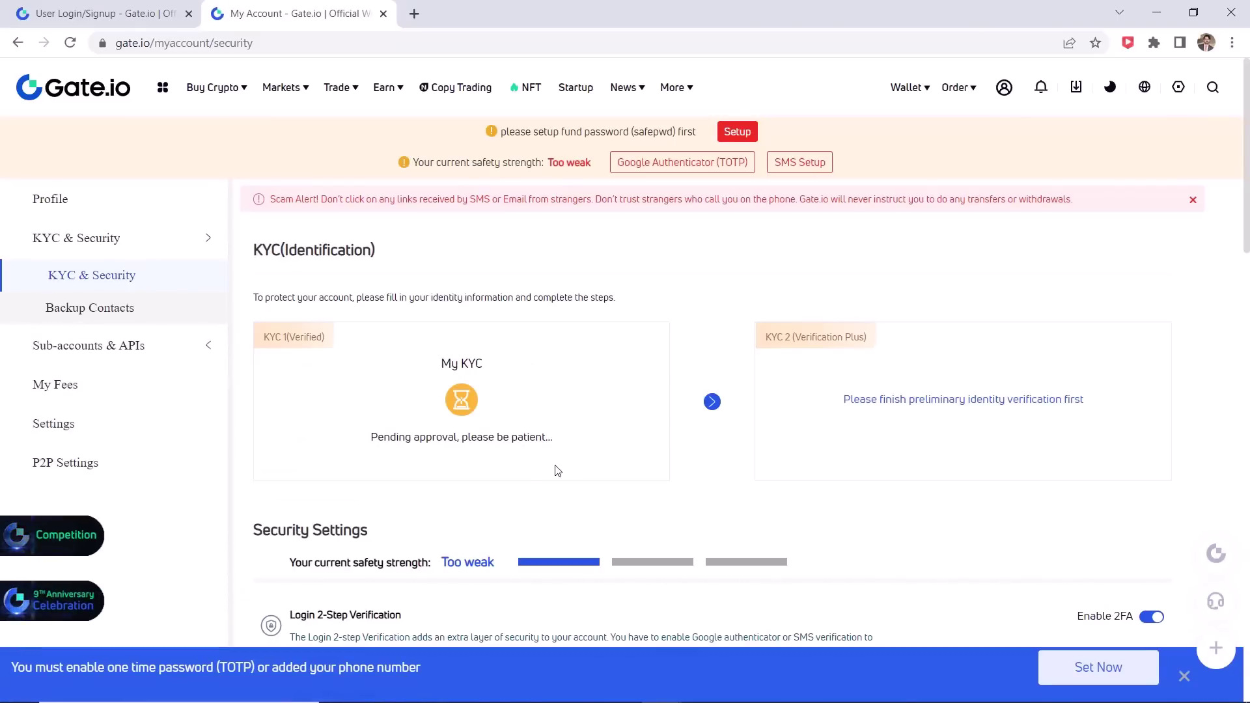
Switch on the Email Code toggle under Security Settings' Login 2-Step Verification
{"action": "scroll", "coordinate": [557, 470], "scroll_direction": "down", "scroll_amount": 1}
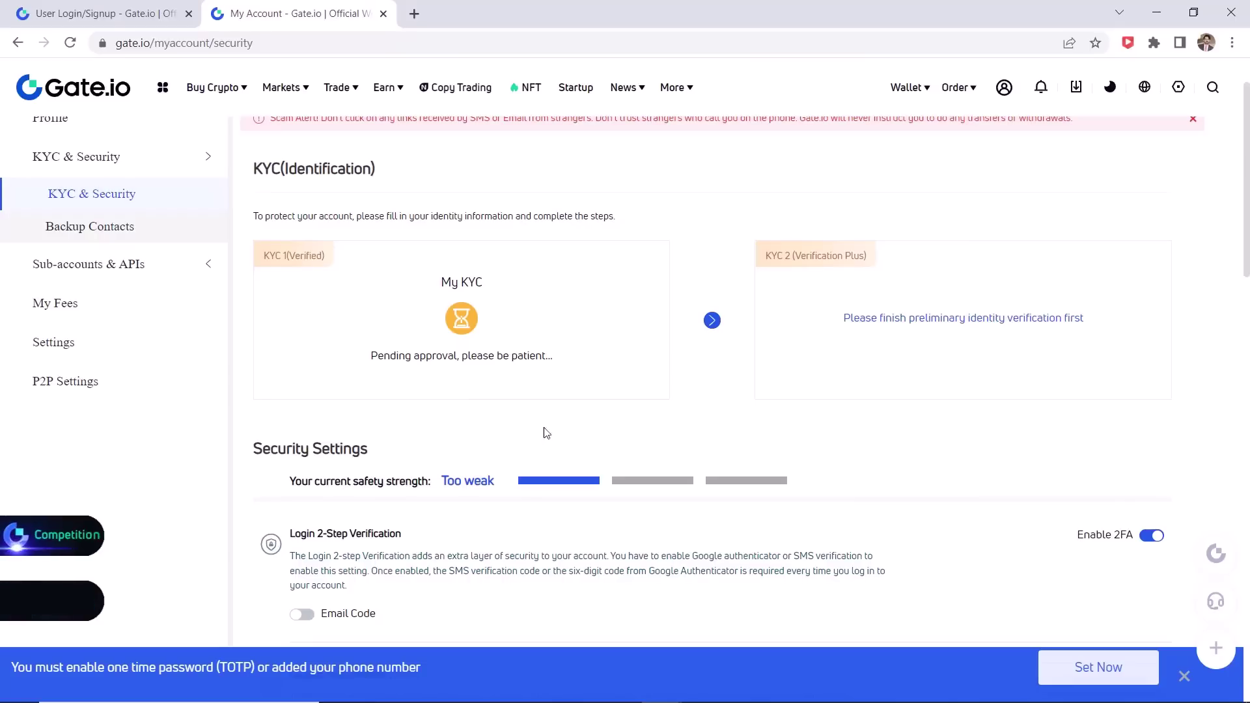
{"action": "scroll", "coordinate": [553, 365], "scroll_direction": "down", "scroll_amount": 2}
{"action": "scroll", "coordinate": [533, 357], "scroll_direction": "down", "scroll_amount": 1}
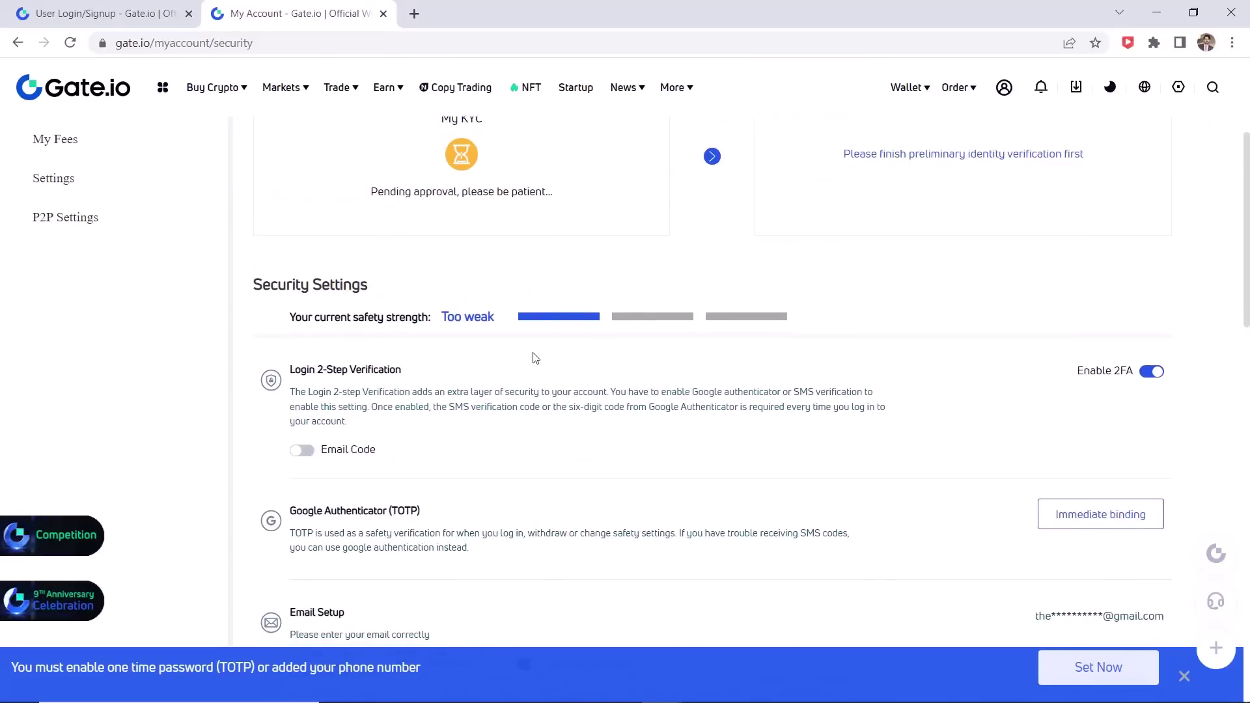
{"action": "scroll", "coordinate": [532, 358], "scroll_direction": "up", "scroll_amount": 2}
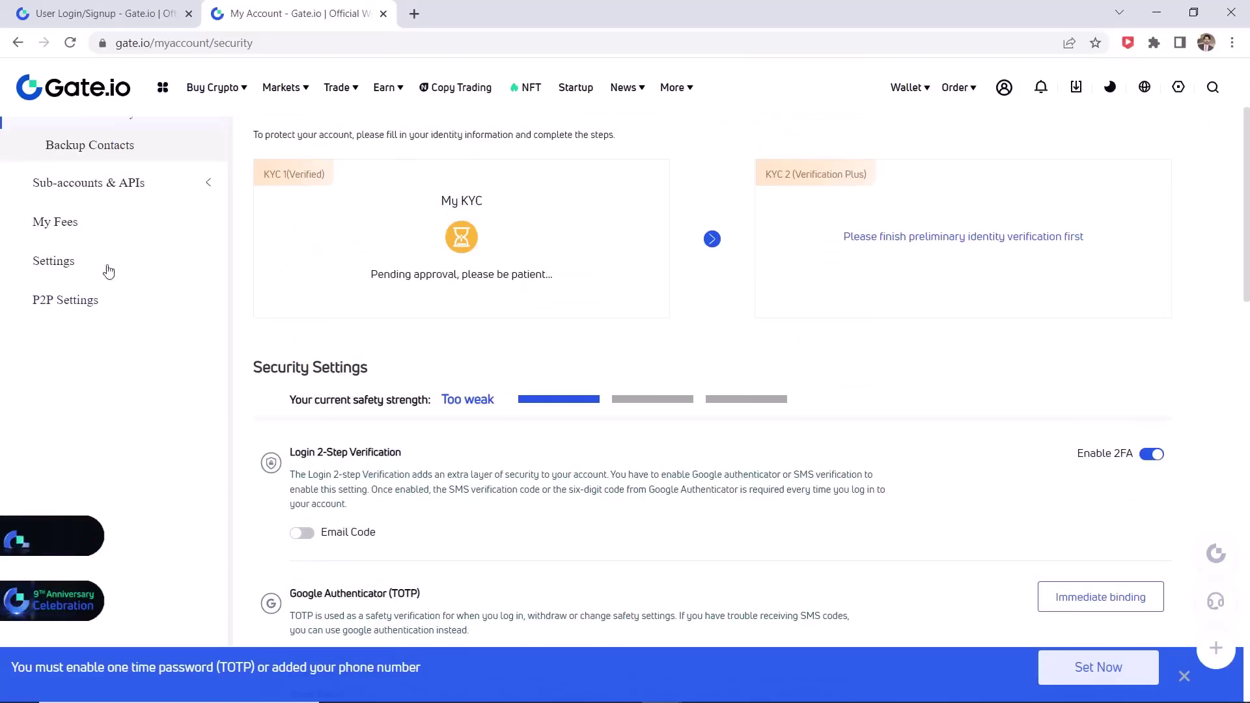
{"action": "scroll", "coordinate": [569, 423], "scroll_direction": "down", "scroll_amount": 1}
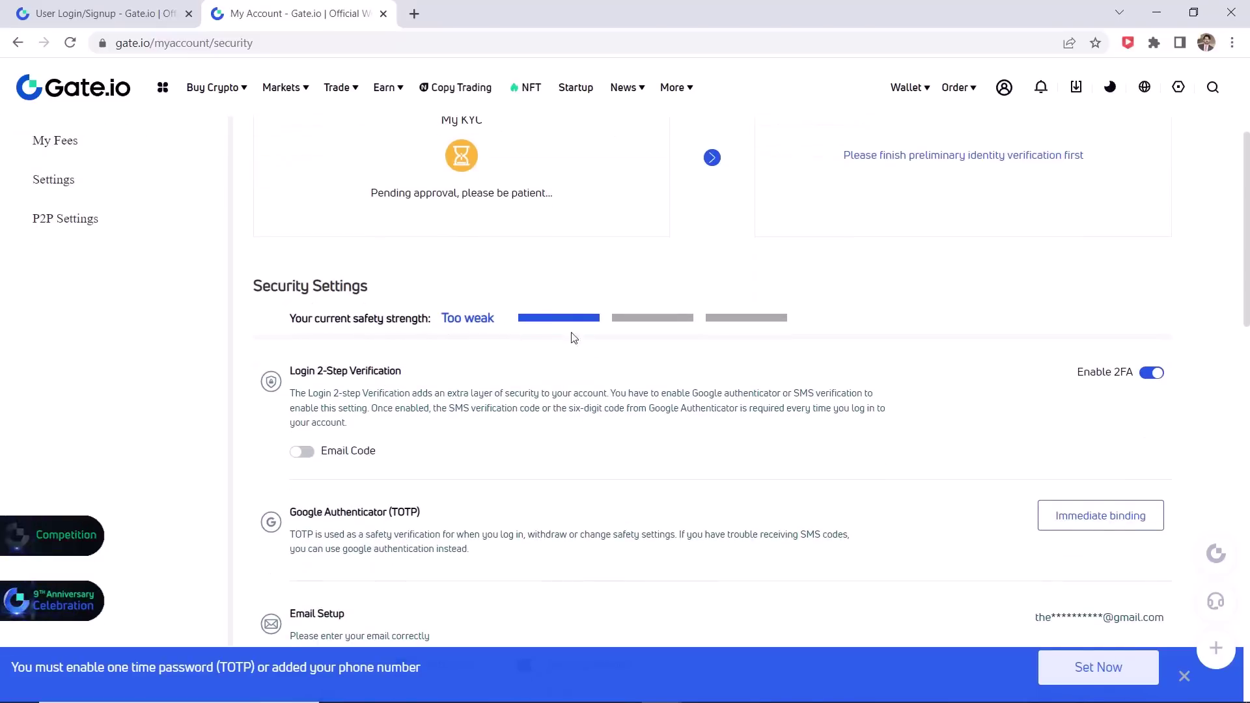
{"action": "scroll", "coordinate": [859, 326], "scroll_direction": "down", "scroll_amount": 1}
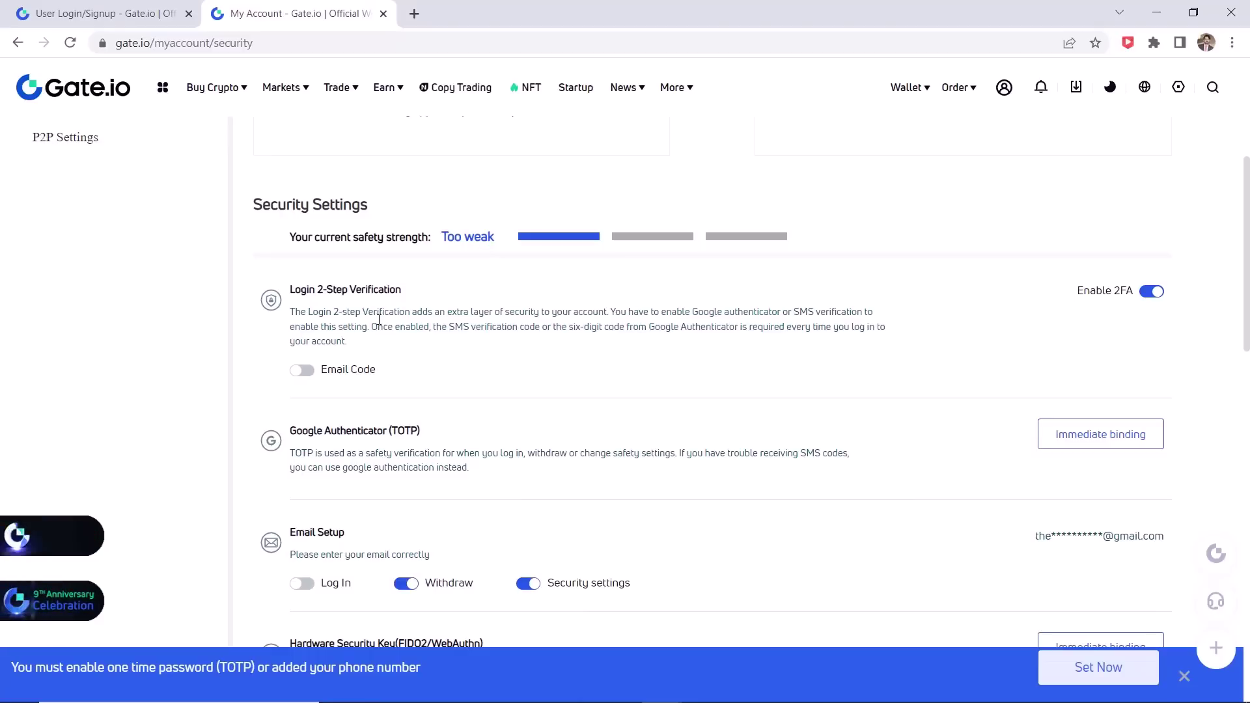
{"action": "left_click", "coordinate": [306, 374]}
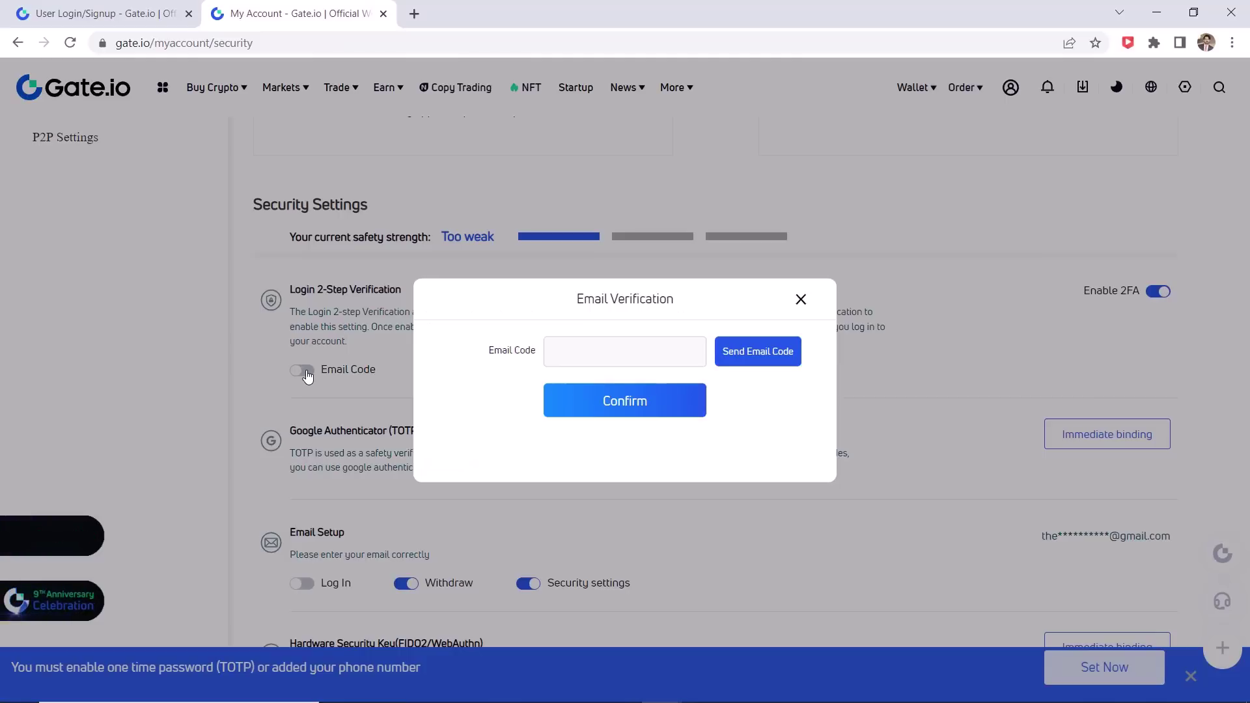
Send an e-mail code and confirm it to enable Email Code login verification
{"action": "left_click", "coordinate": [757, 351]}
{"action": "left_click", "coordinate": [633, 354]}
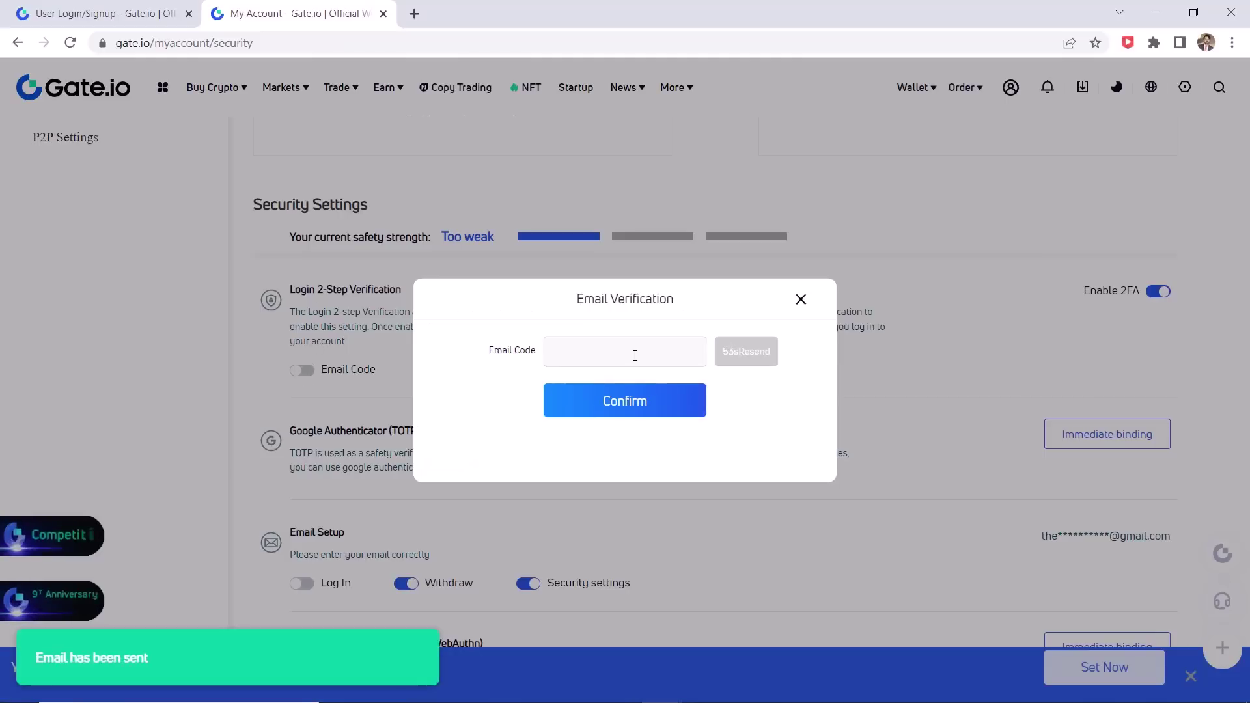
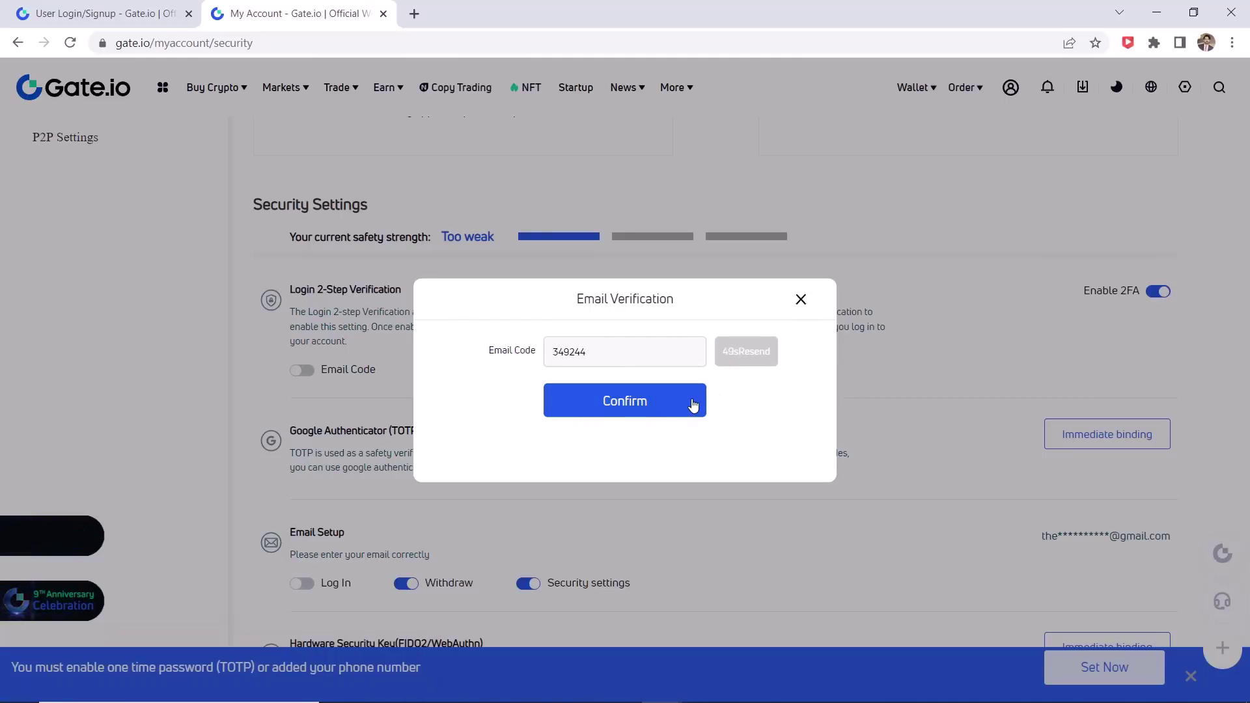
{"action": "left_click", "coordinate": [690, 398]}
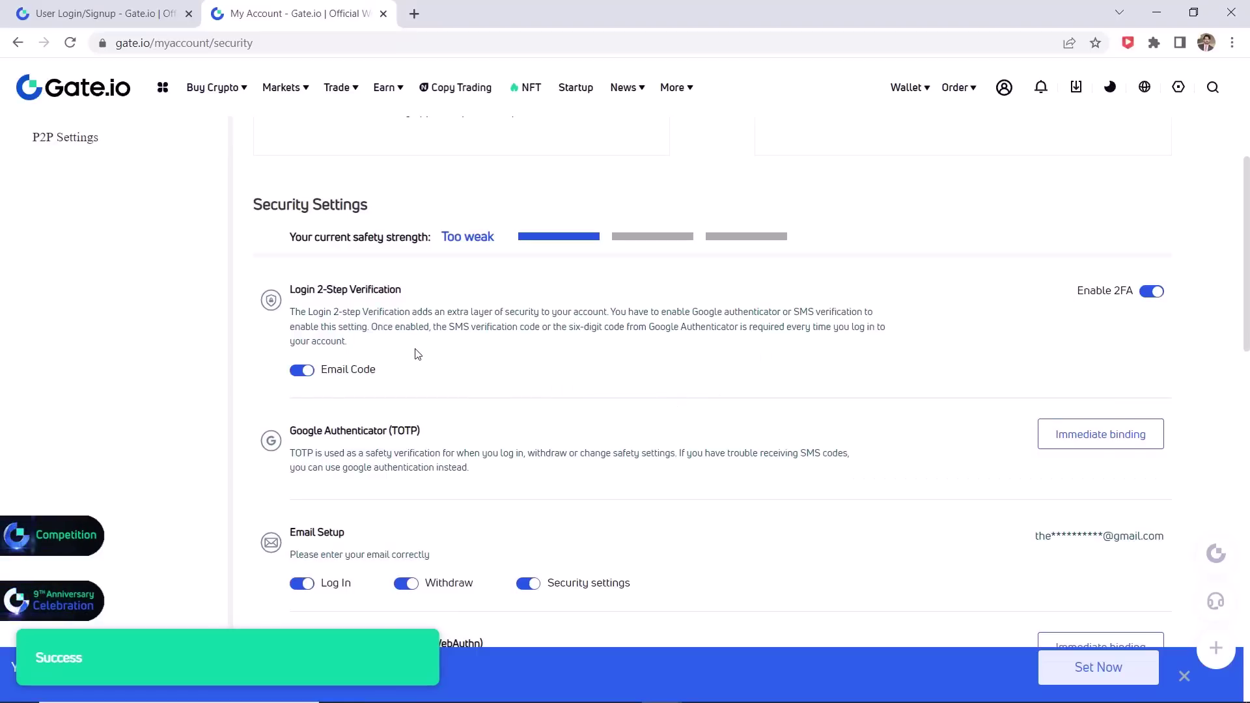
Try disabling e-mail verification for Log In, dismiss the security tip, and begin Google Authenticator binding
{"action": "scroll", "coordinate": [339, 397], "scroll_direction": "down", "scroll_amount": 3}
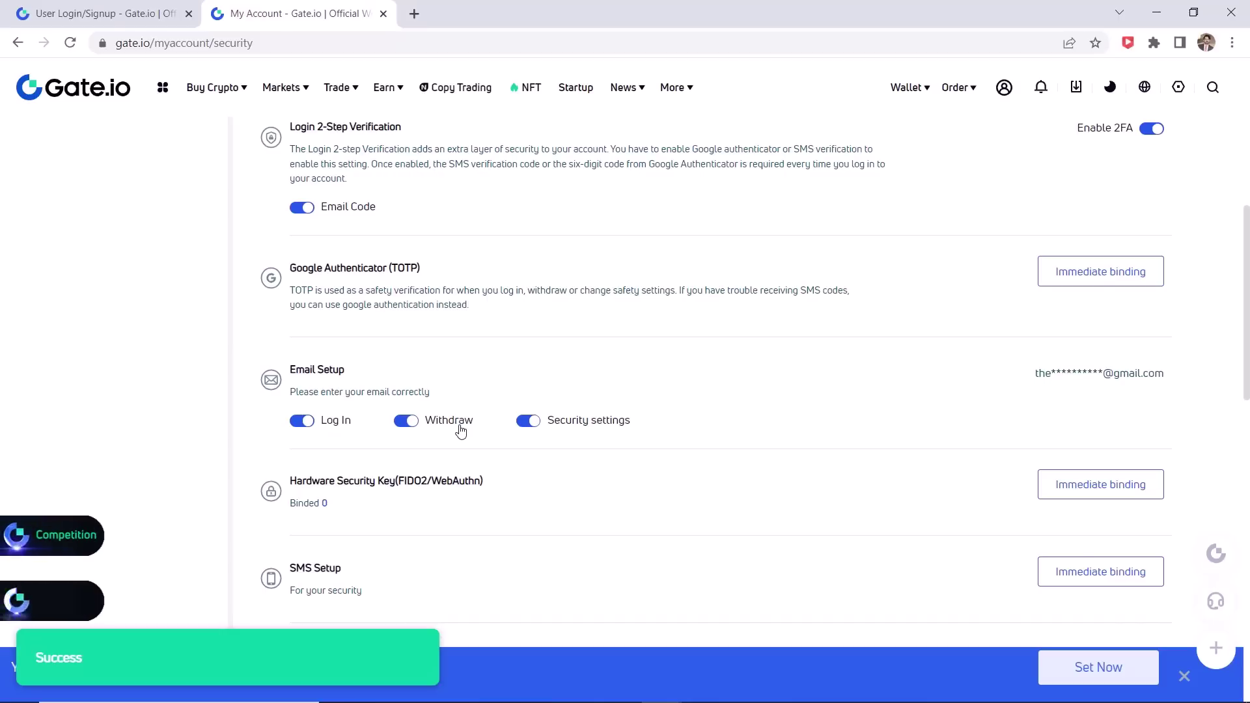
{"action": "left_click", "coordinate": [301, 421]}
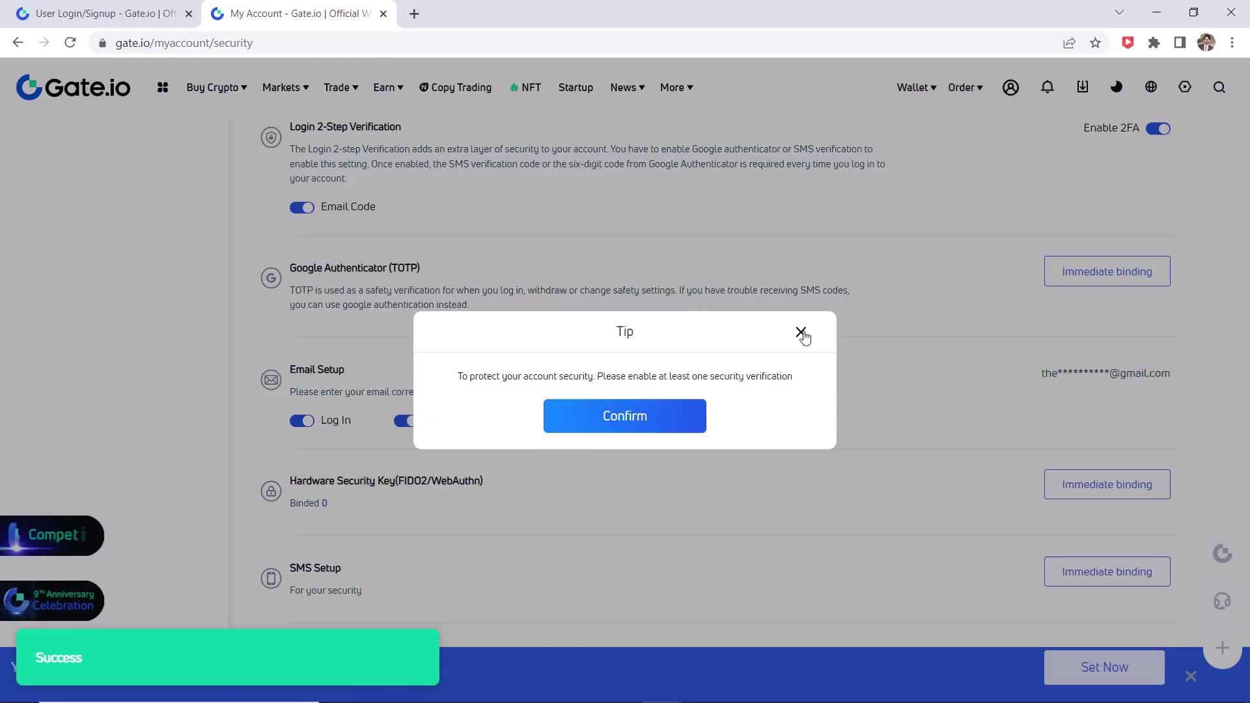
{"action": "triple_click", "coordinate": [798, 391]}
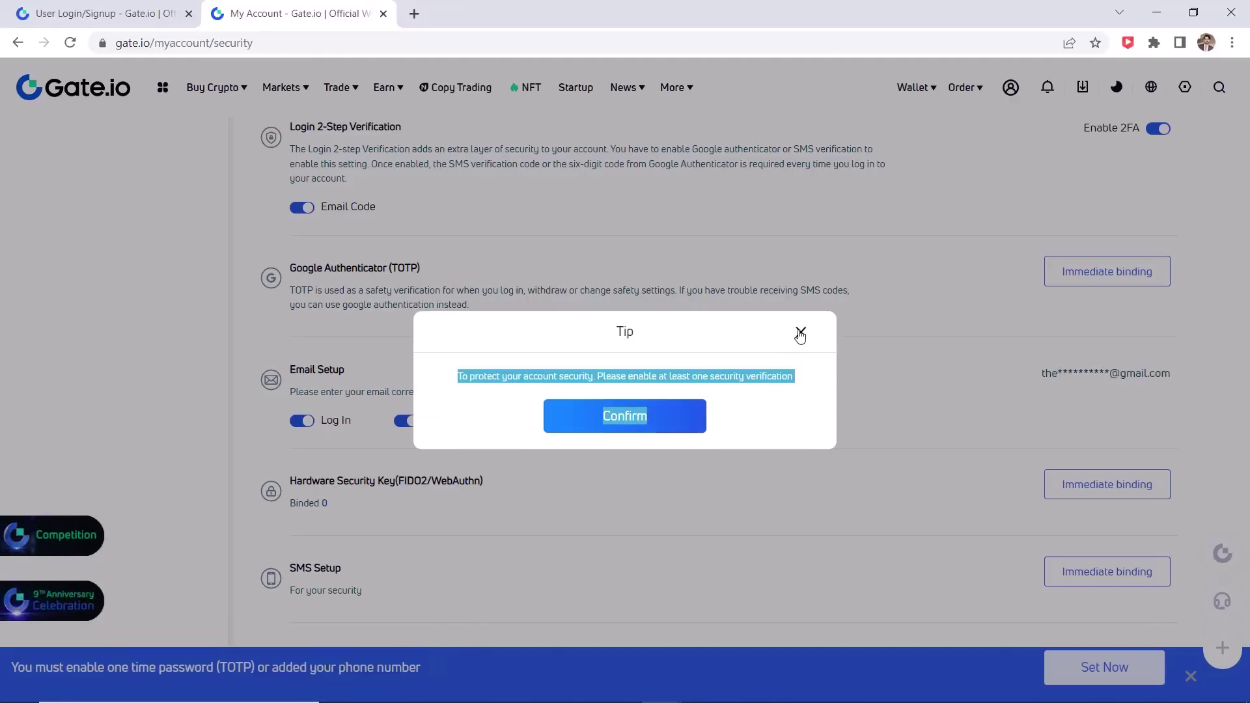
{"action": "left_click", "coordinate": [800, 333]}
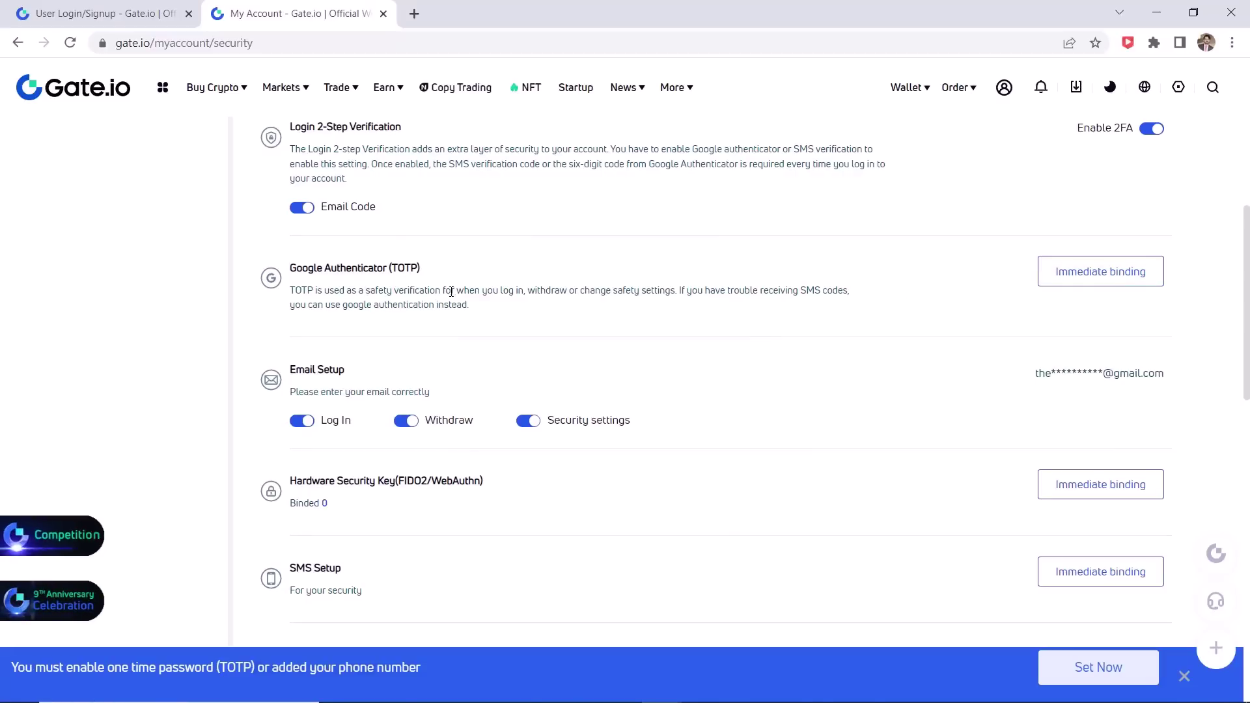
{"action": "left_click", "coordinate": [1058, 287]}
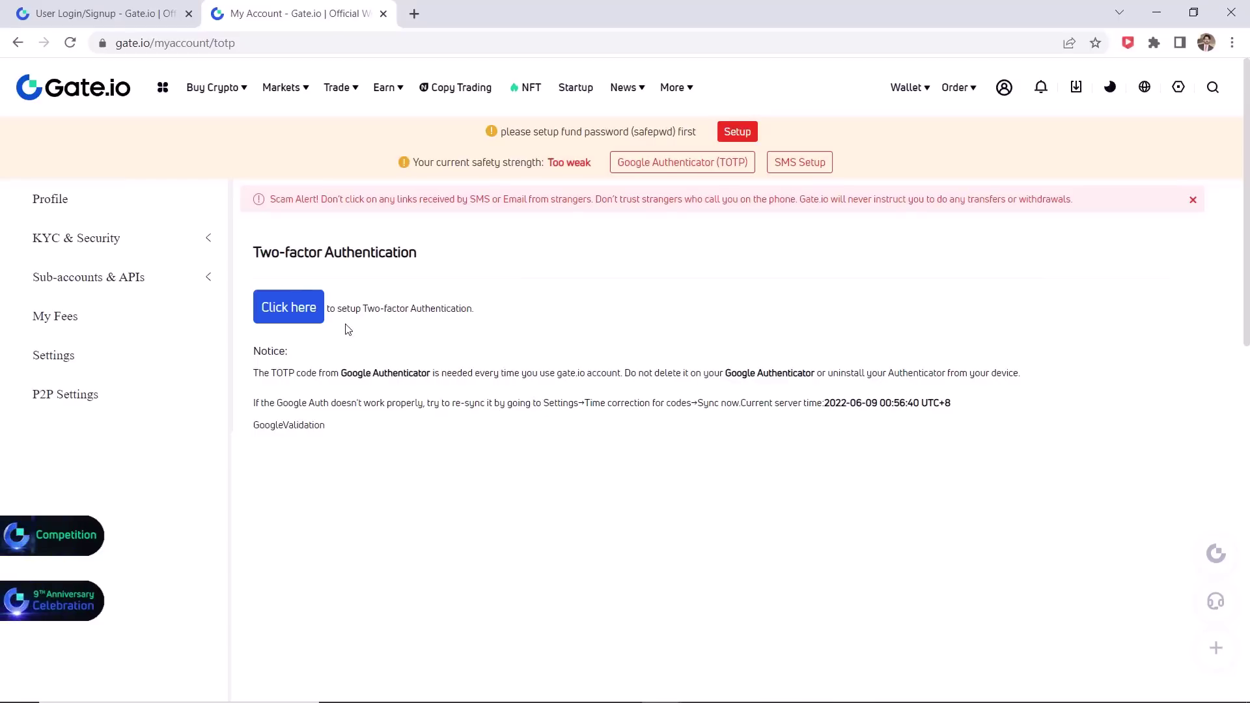
Start Google Authenticator (TOTP) binding and view its QR code, setup key and code fields
{"action": "left_click", "coordinate": [313, 307]}
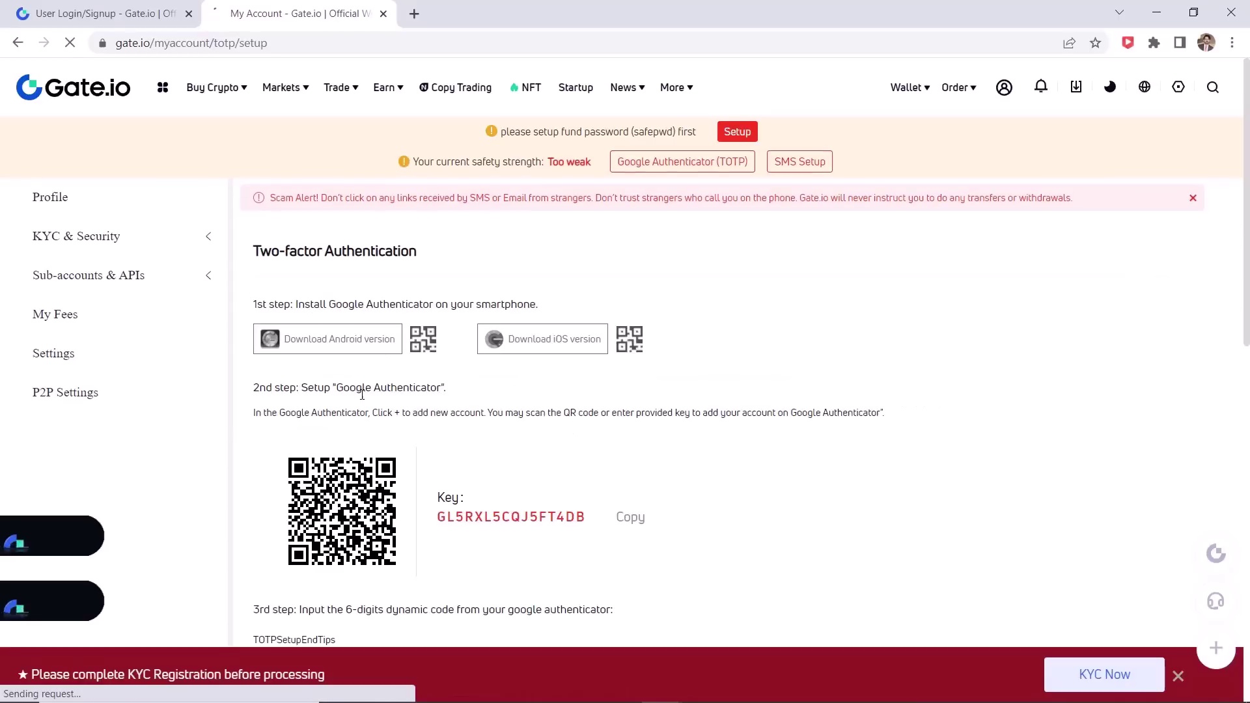
{"action": "scroll", "coordinate": [391, 401], "scroll_direction": "down", "scroll_amount": 1}
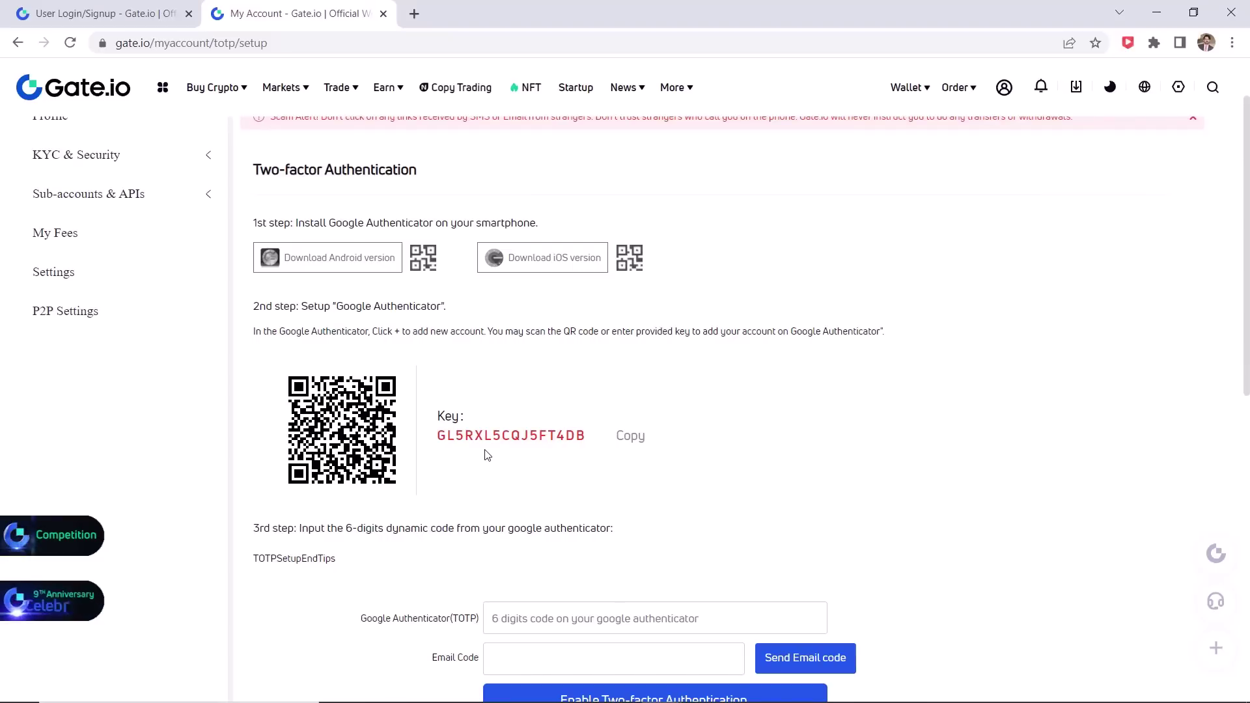
{"action": "scroll", "coordinate": [485, 454], "scroll_direction": "down", "scroll_amount": 1}
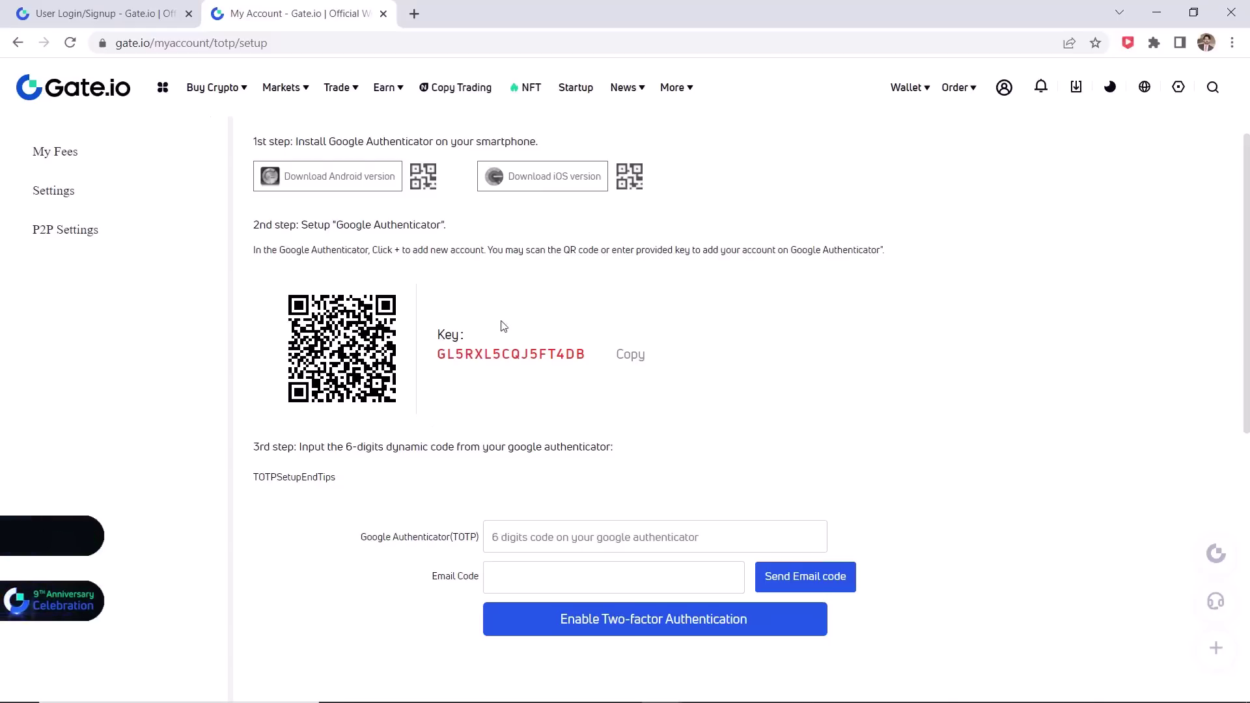
Submit the email and authenticator codes to enable two-factor authentication, then return to Security Settings
{"action": "left_click", "coordinate": [517, 590]}
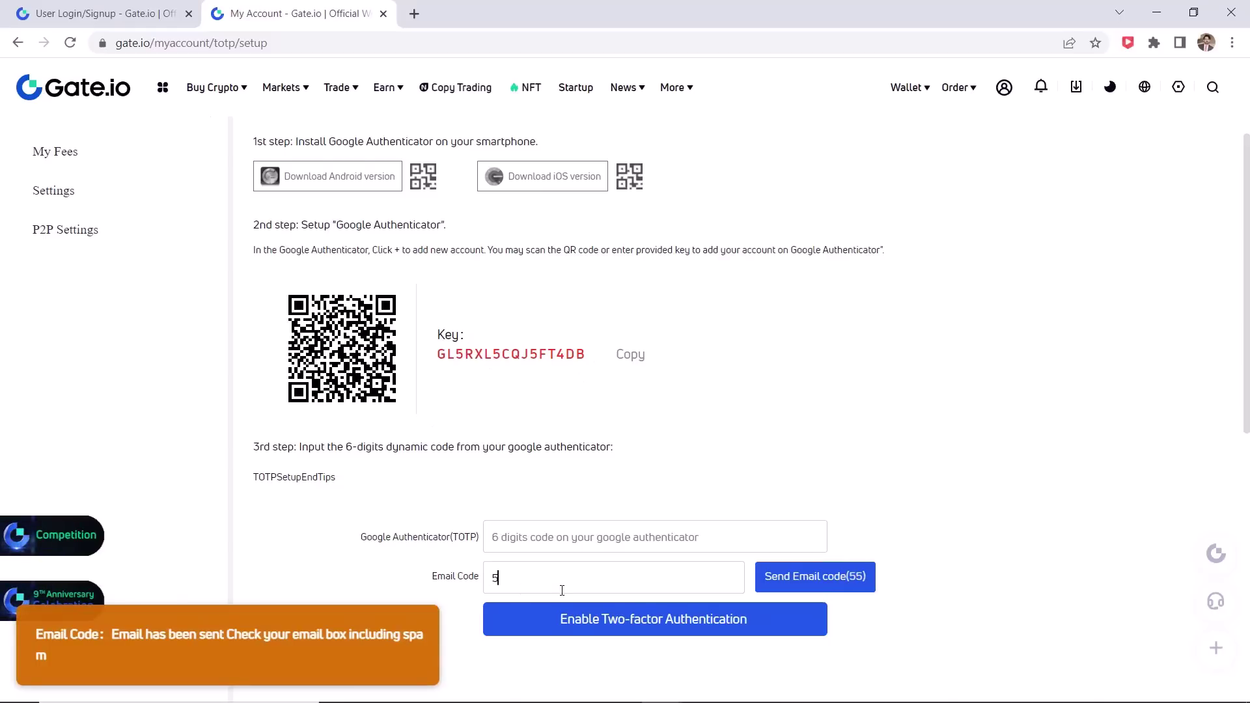
{"action": "left_click", "coordinate": [549, 548]}
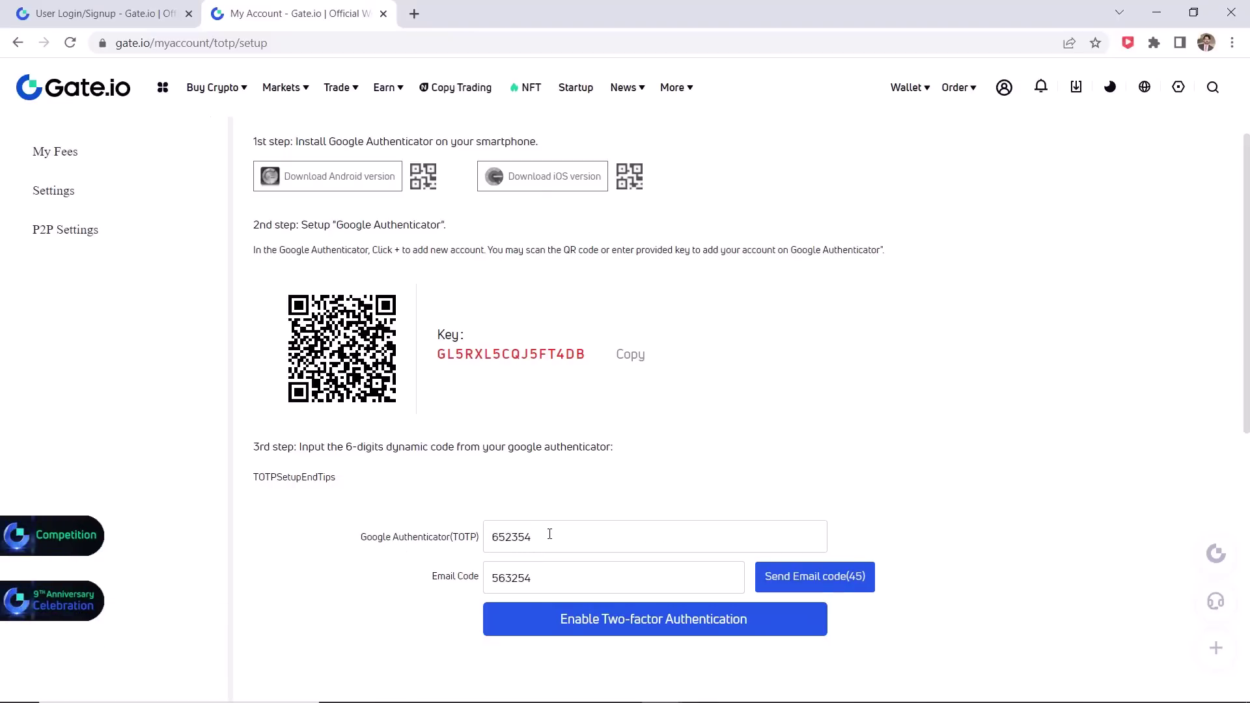
{"action": "left_click", "coordinate": [558, 619]}
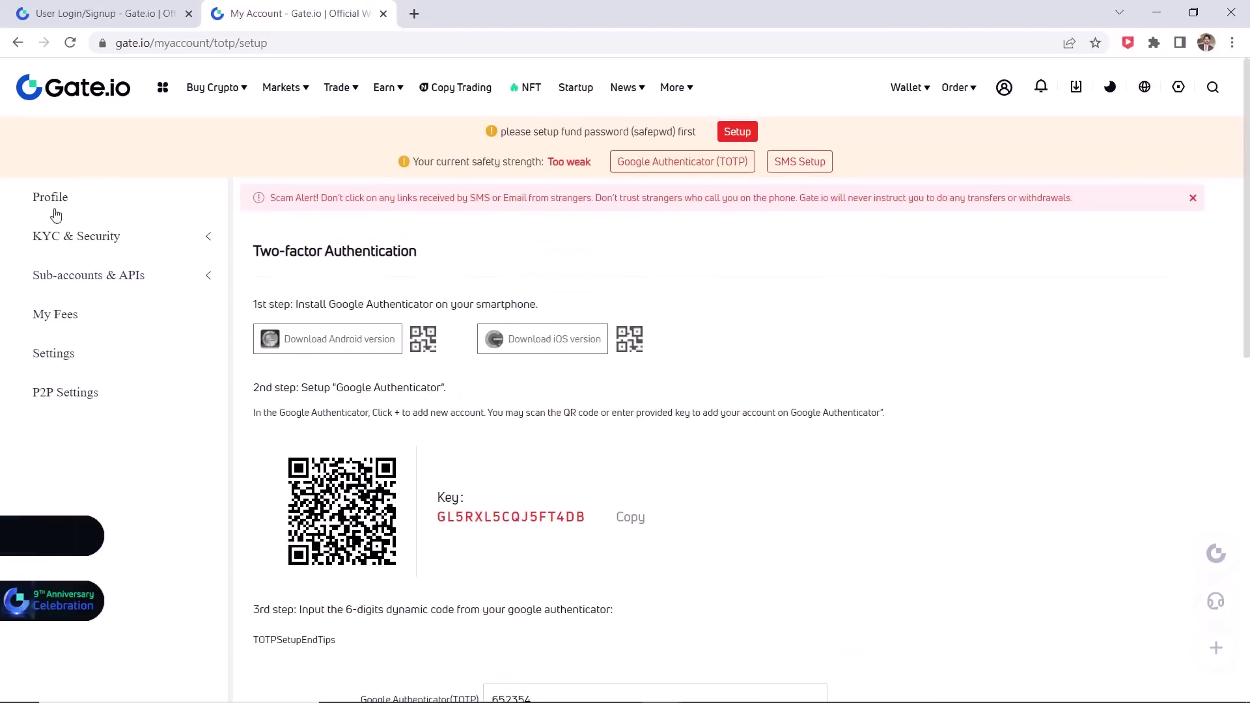
{"action": "left_click", "coordinate": [21, 46]}
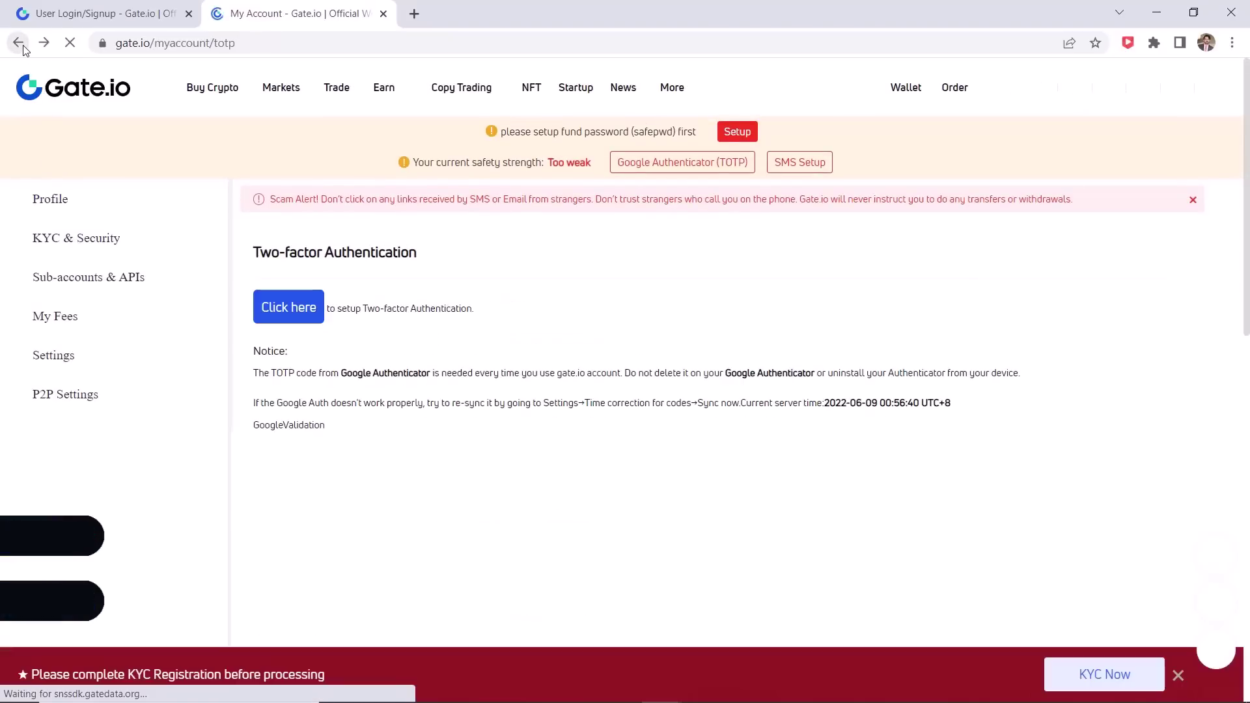
{"action": "left_click", "coordinate": [19, 44]}
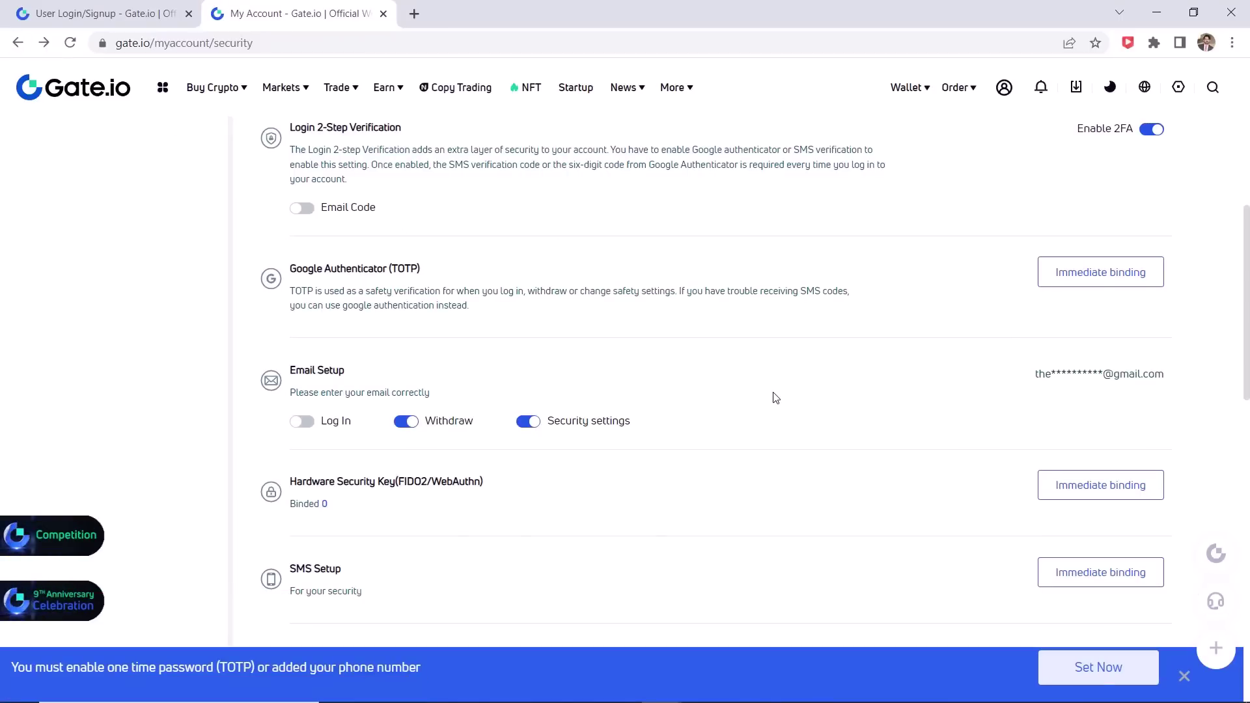
Scroll to SMS Setup and start binding a phone number with Immediate binding
{"action": "scroll", "coordinate": [1006, 335], "scroll_direction": "up", "scroll_amount": 4}
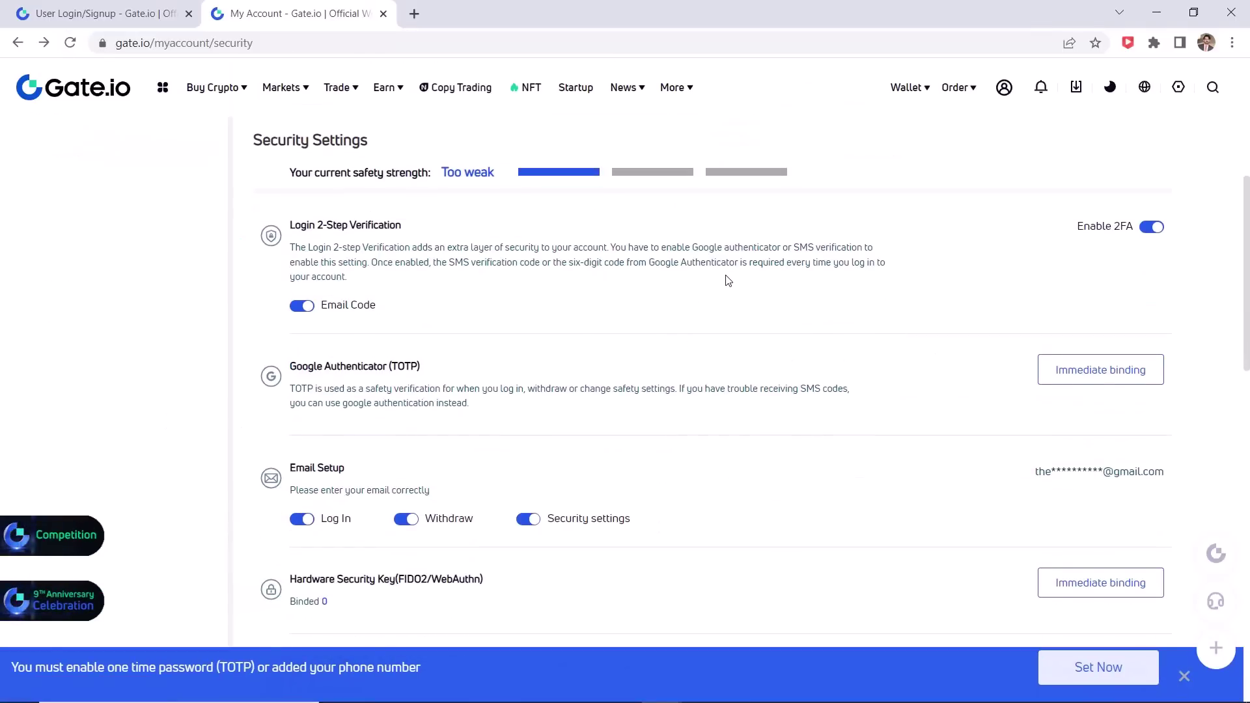
{"action": "scroll", "coordinate": [557, 384], "scroll_direction": "down", "scroll_amount": 3}
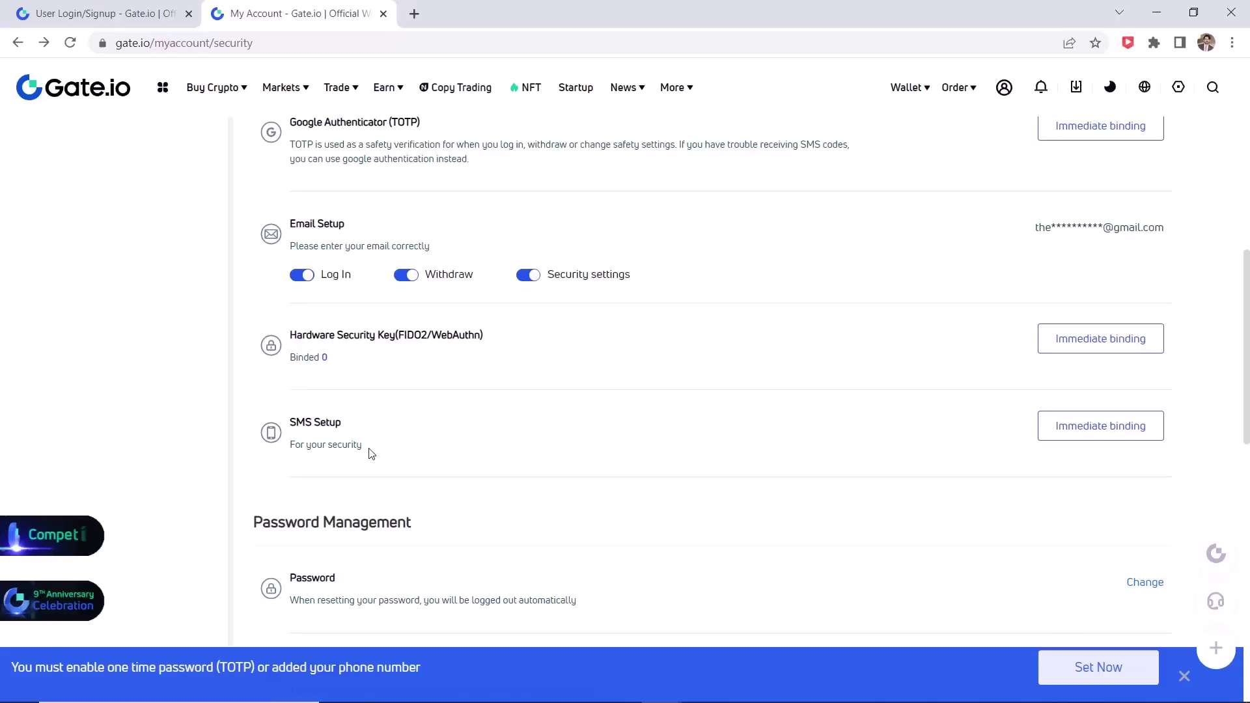
{"action": "left_click", "coordinate": [1092, 431]}
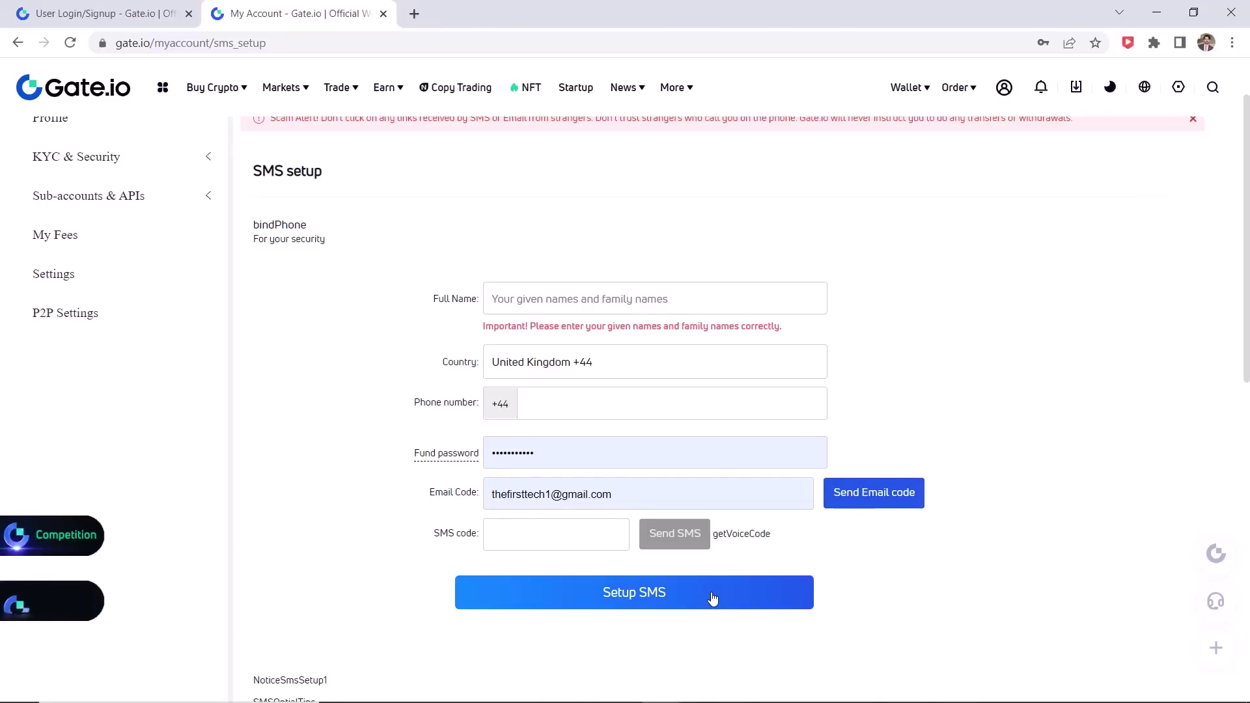
Go back to the Gate.io home page and open Wallet > Funds Overview
{"action": "left_click", "coordinate": [106, 97]}
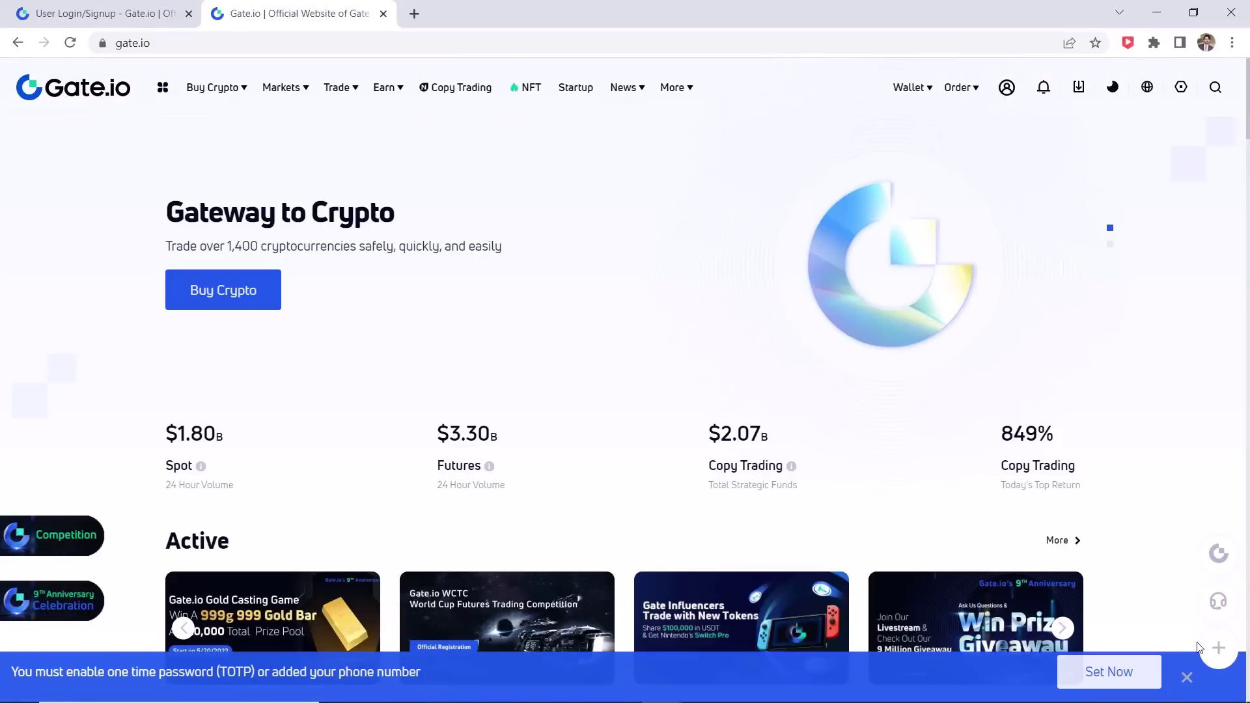
{"action": "mouse_move", "coordinate": [912, 88]}
{"action": "left_click", "coordinate": [872, 129]}
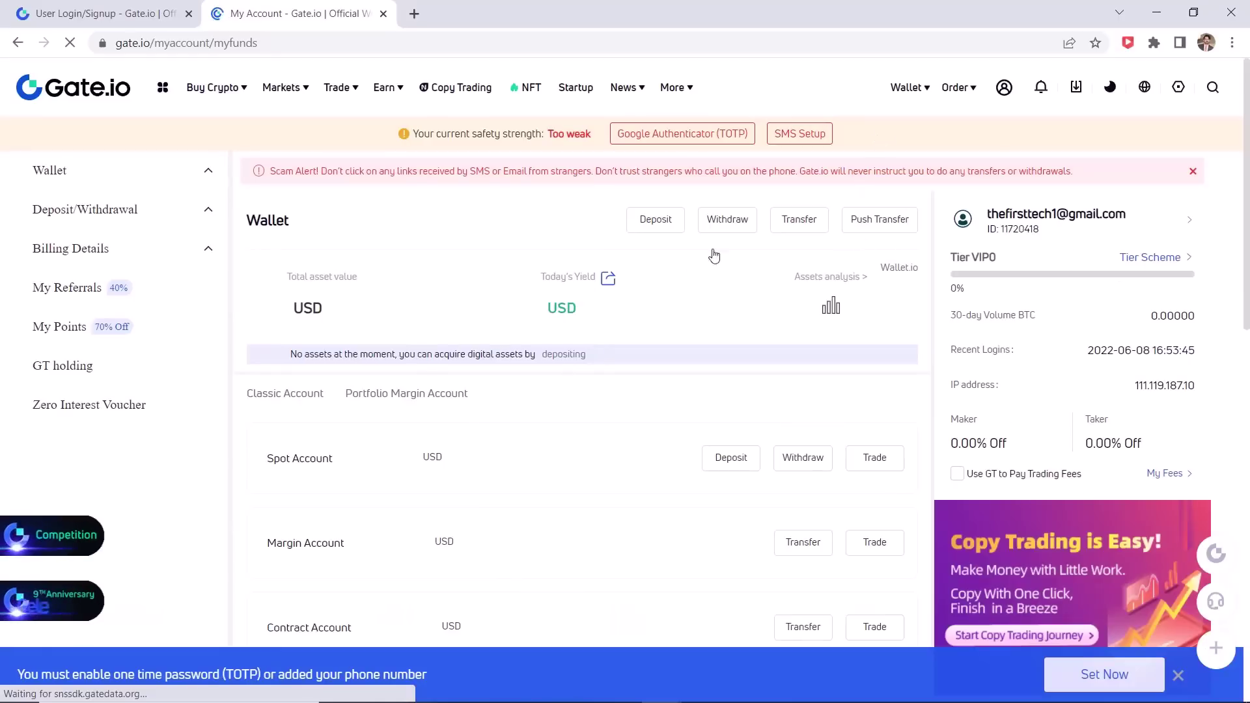
Open the Deposit page and browse the coin list, keeping Tether USDT selected
{"action": "left_click", "coordinate": [656, 229]}
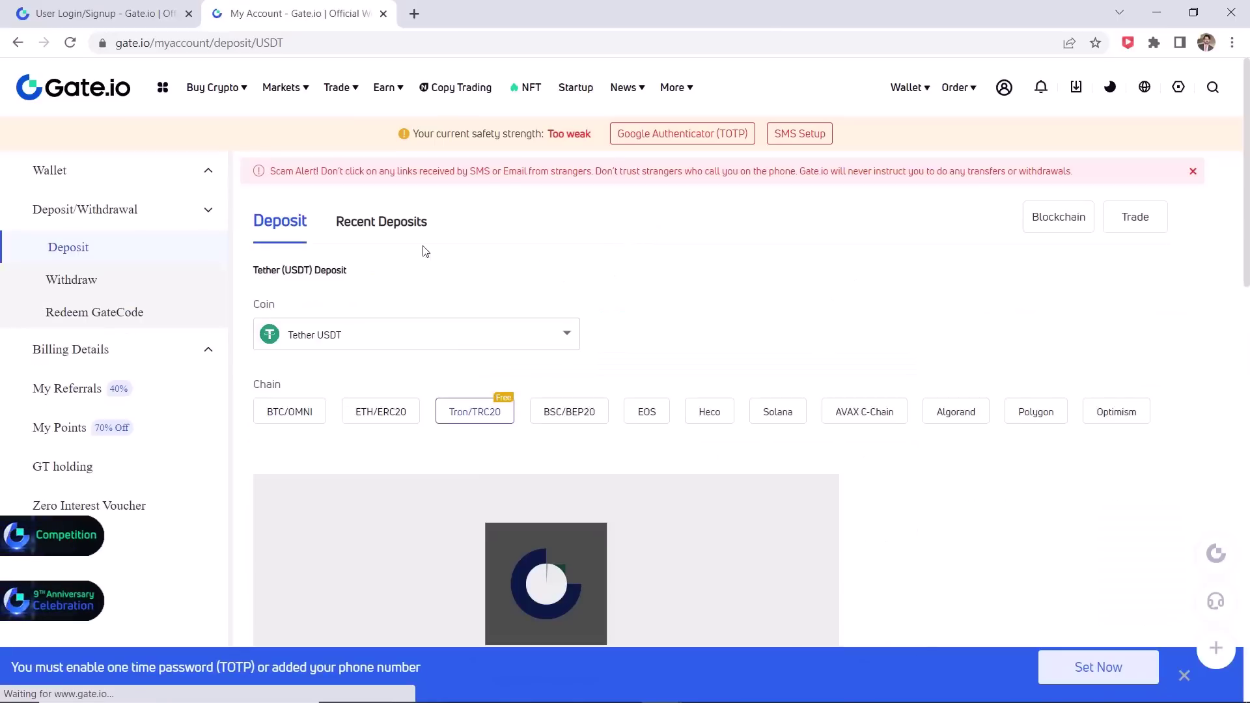
{"action": "scroll", "coordinate": [418, 254], "scroll_direction": "down", "scroll_amount": 1}
{"action": "left_click", "coordinate": [414, 253]}
{"action": "left_click", "coordinate": [352, 178]}
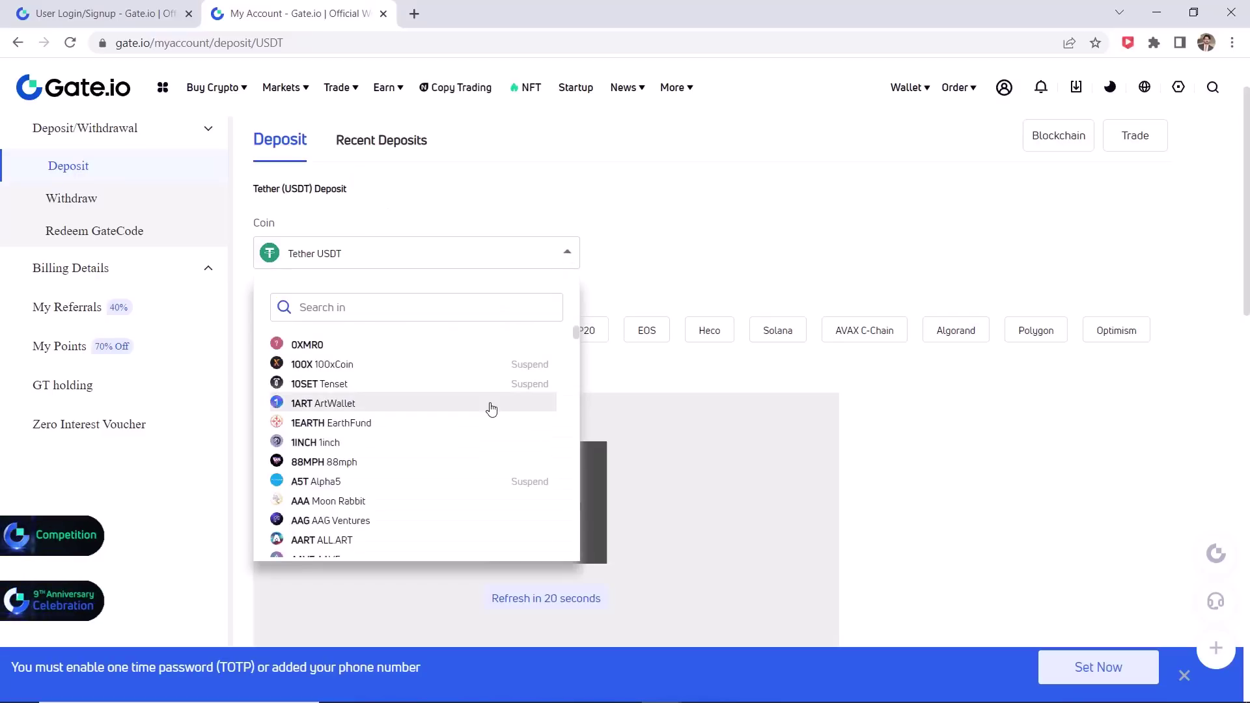
{"action": "scroll", "coordinate": [490, 417], "scroll_direction": "down", "scroll_amount": 2}
{"action": "scroll", "coordinate": [489, 430], "scroll_direction": "down", "scroll_amount": 8}
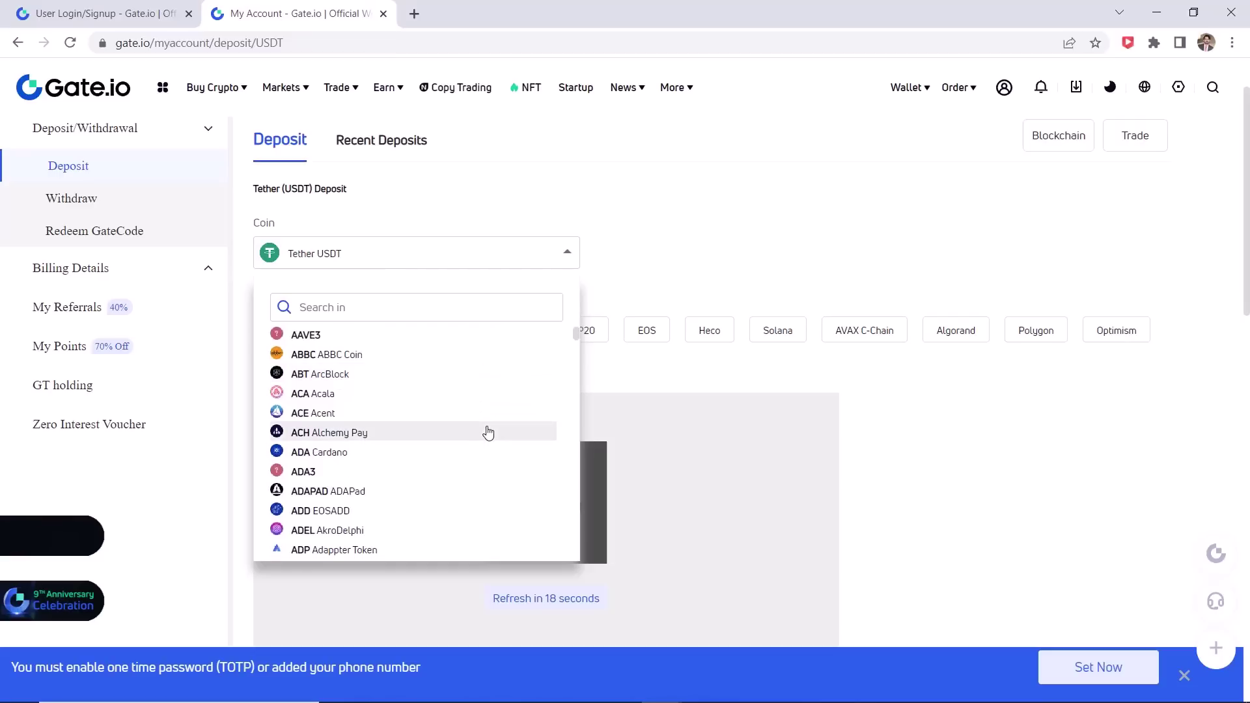
{"action": "scroll", "coordinate": [484, 443], "scroll_direction": "down", "scroll_amount": 5}
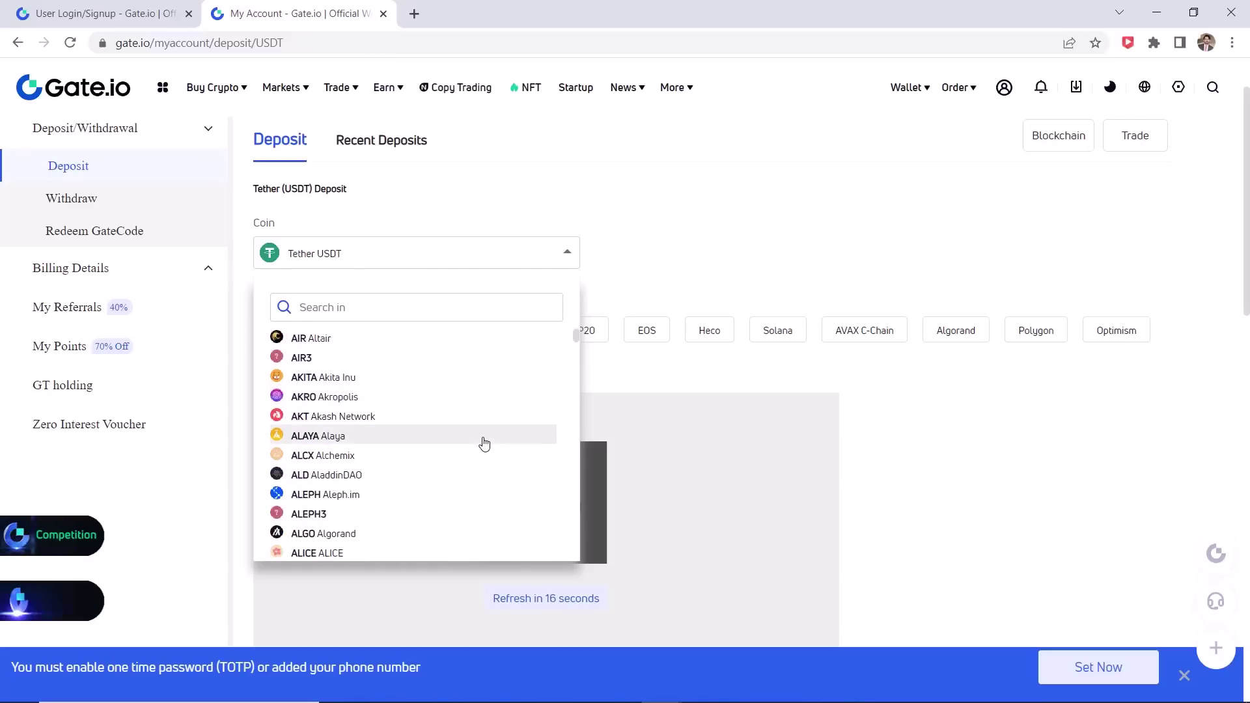
{"action": "left_click", "coordinate": [630, 277]}
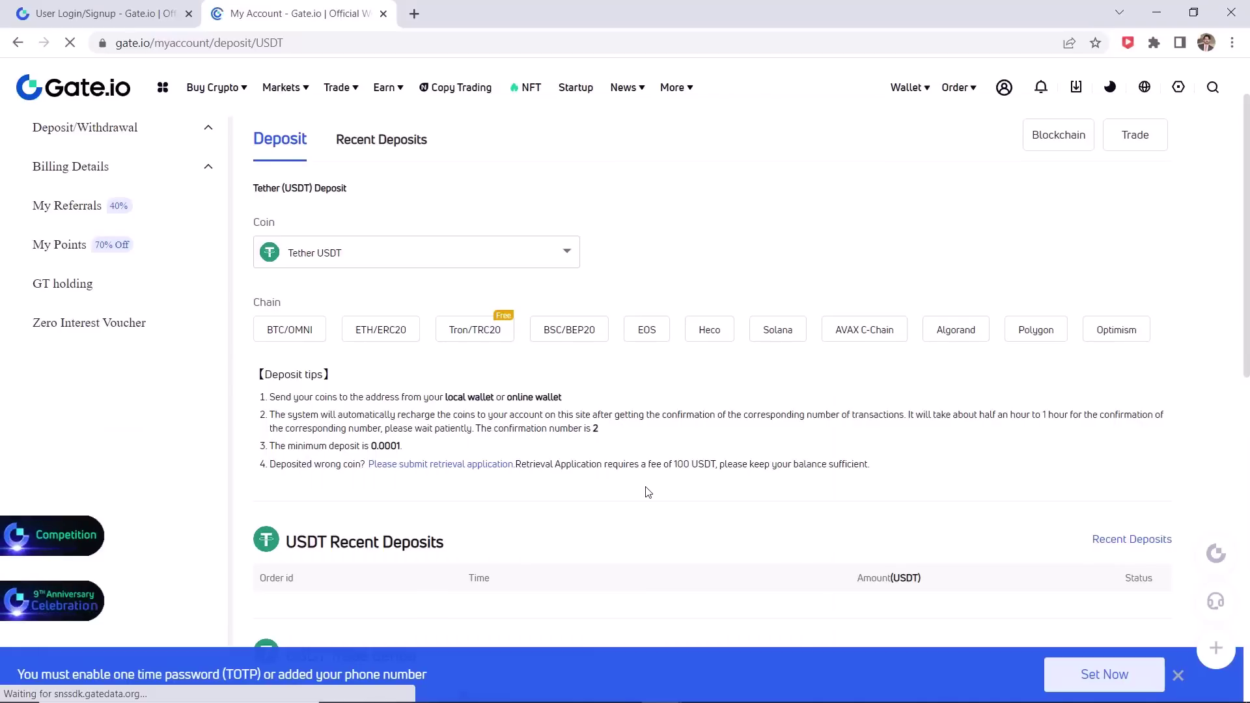
Review the Tron/TRC20 USDT deposit address and QR code, then go to Withdraw
{"action": "scroll", "coordinate": [608, 541], "scroll_direction": "down", "scroll_amount": 1}
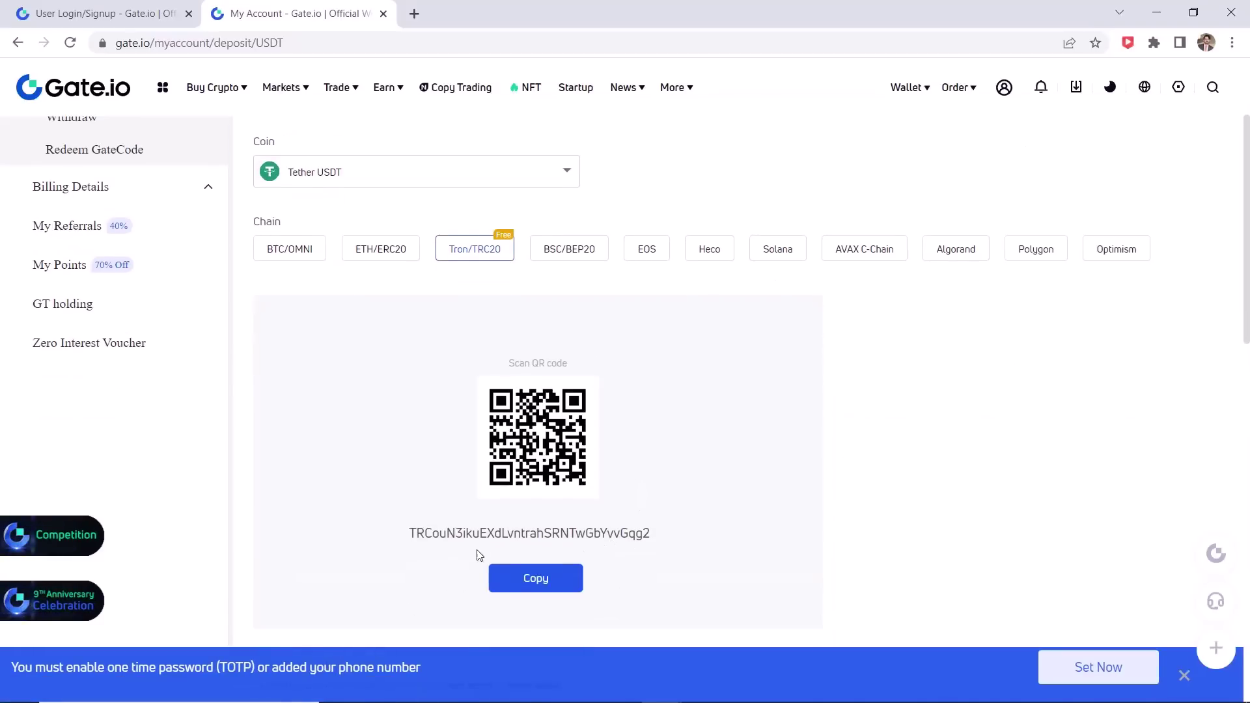
{"action": "scroll", "coordinate": [479, 555], "scroll_direction": "down", "scroll_amount": 1}
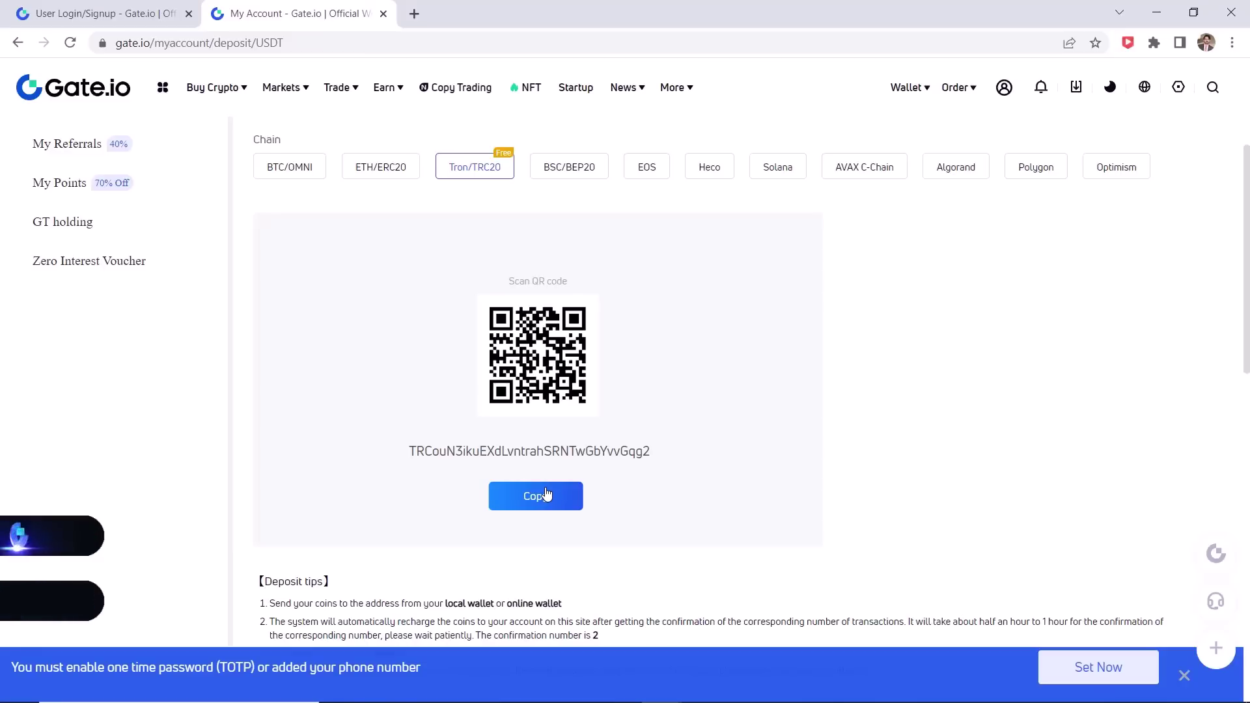
{"action": "scroll", "coordinate": [552, 467], "scroll_direction": "up", "scroll_amount": 1}
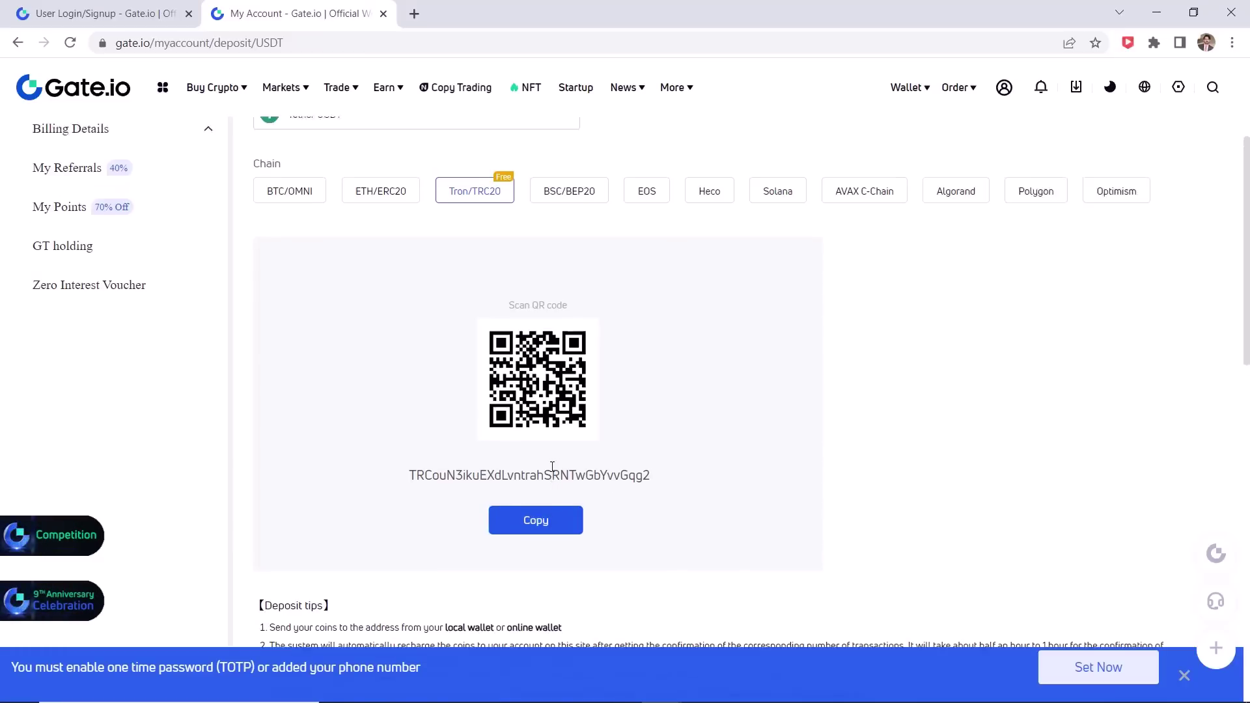
{"action": "scroll", "coordinate": [552, 467], "scroll_direction": "up", "scroll_amount": 3}
{"action": "mouse_move", "coordinate": [909, 87]}
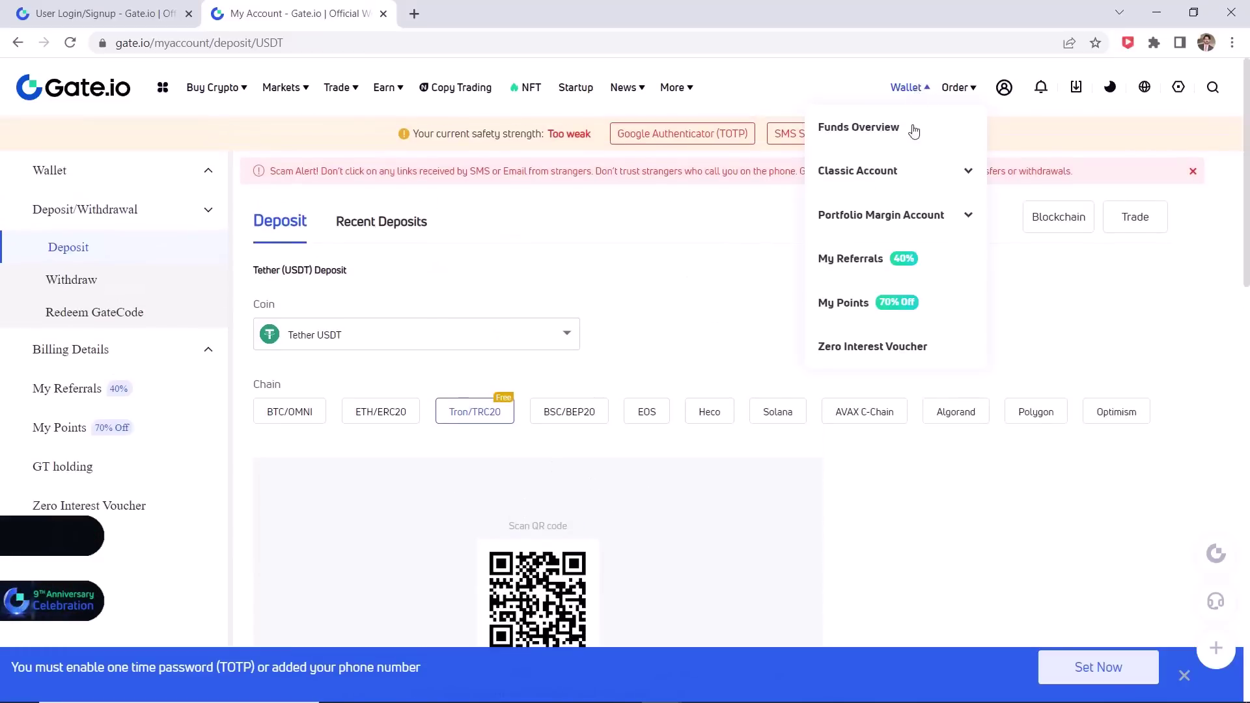
{"action": "left_click", "coordinate": [68, 281]}
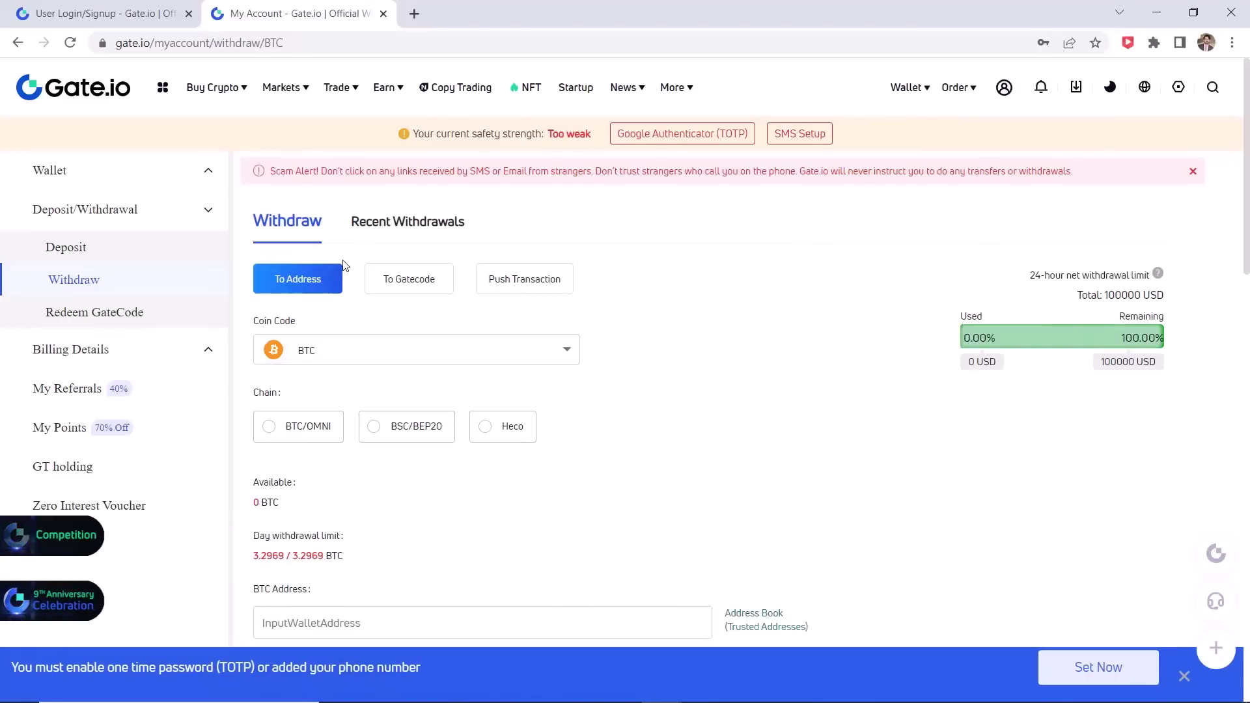
Set the withdrawal coin to BTC Bitcoin on the BSC/BEP20 network
{"action": "left_click", "coordinate": [358, 352]}
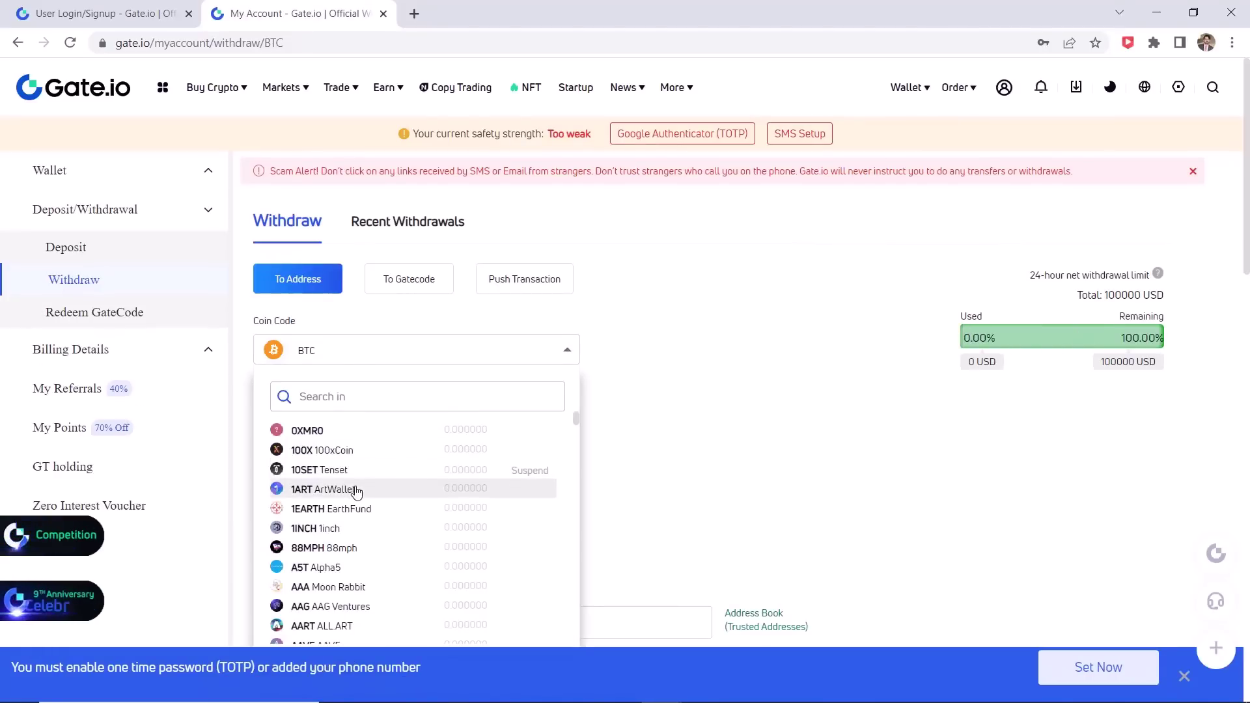
{"action": "scroll", "coordinate": [356, 491], "scroll_direction": "down", "scroll_amount": 5}
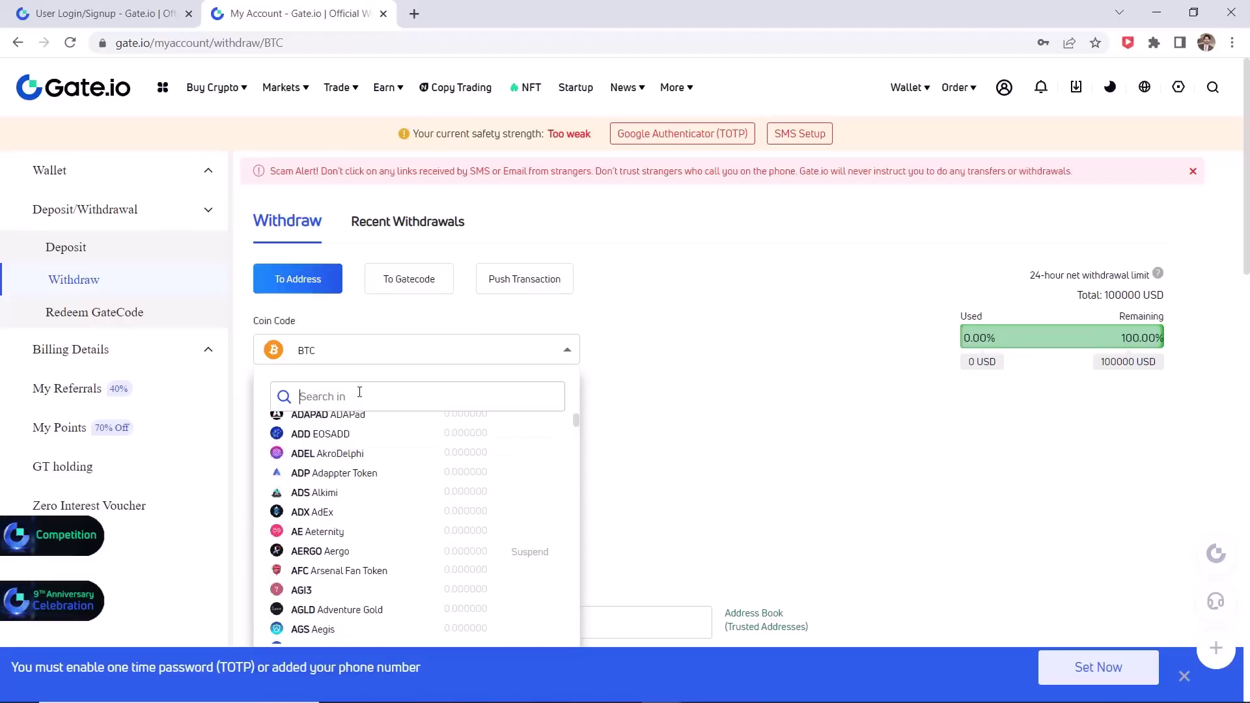
{"action": "type", "text": "b"}
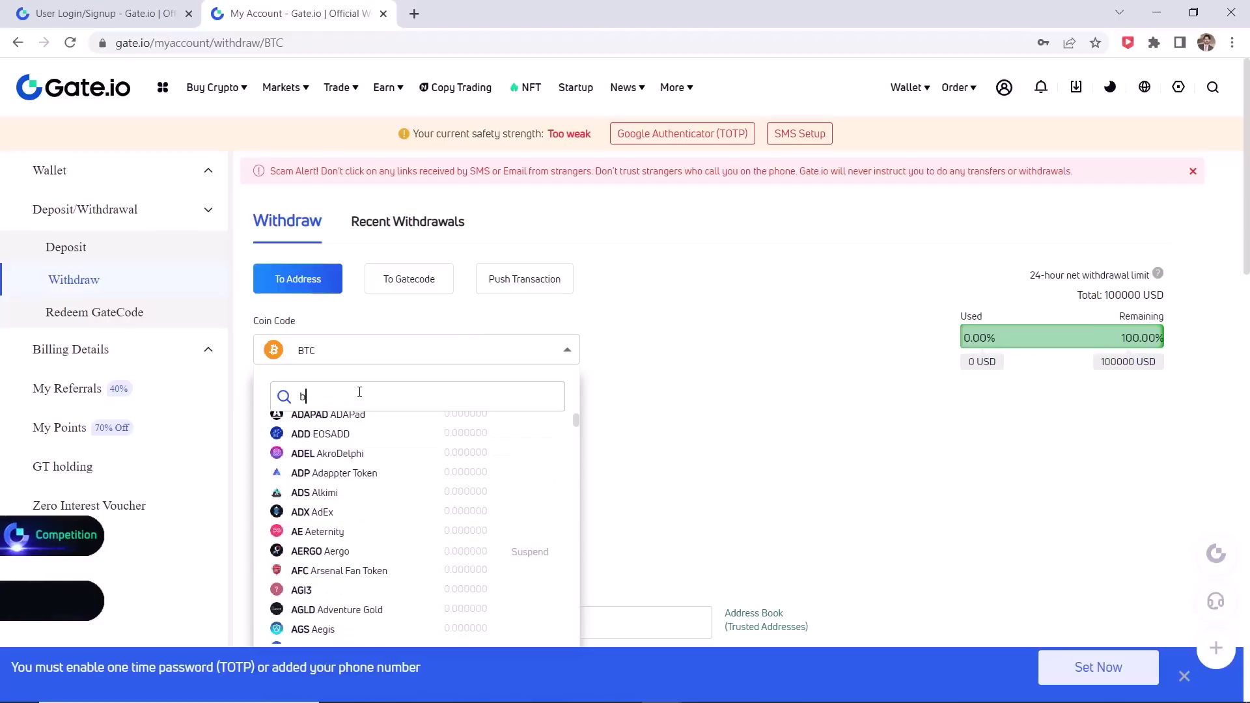
{"action": "type", "text": "tc"}
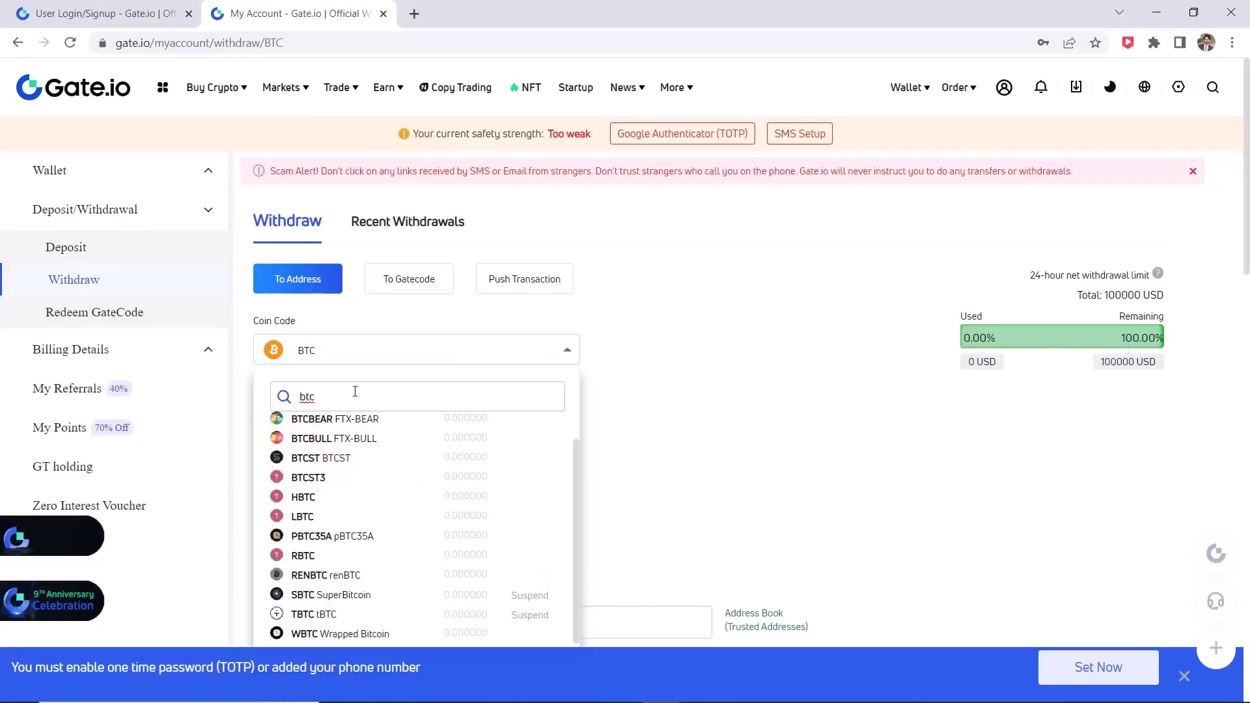
{"action": "scroll", "coordinate": [394, 425], "scroll_direction": "up", "scroll_amount": 1}
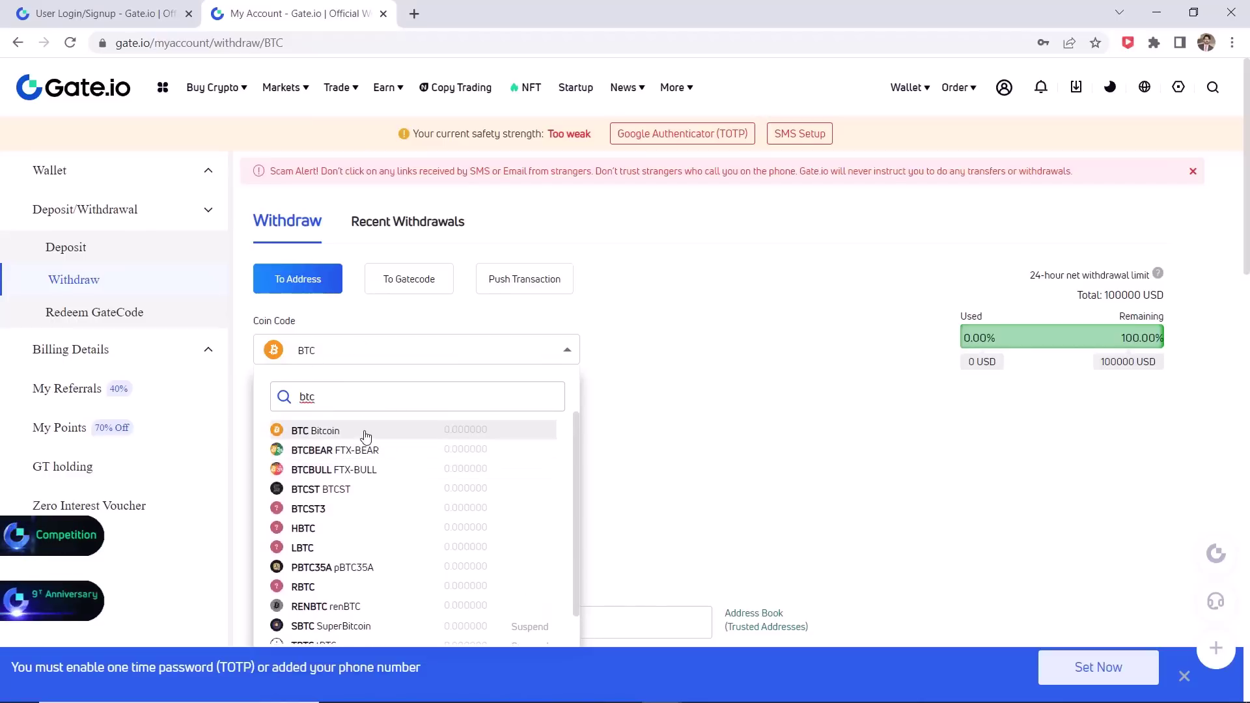
{"action": "left_click", "coordinate": [371, 429]}
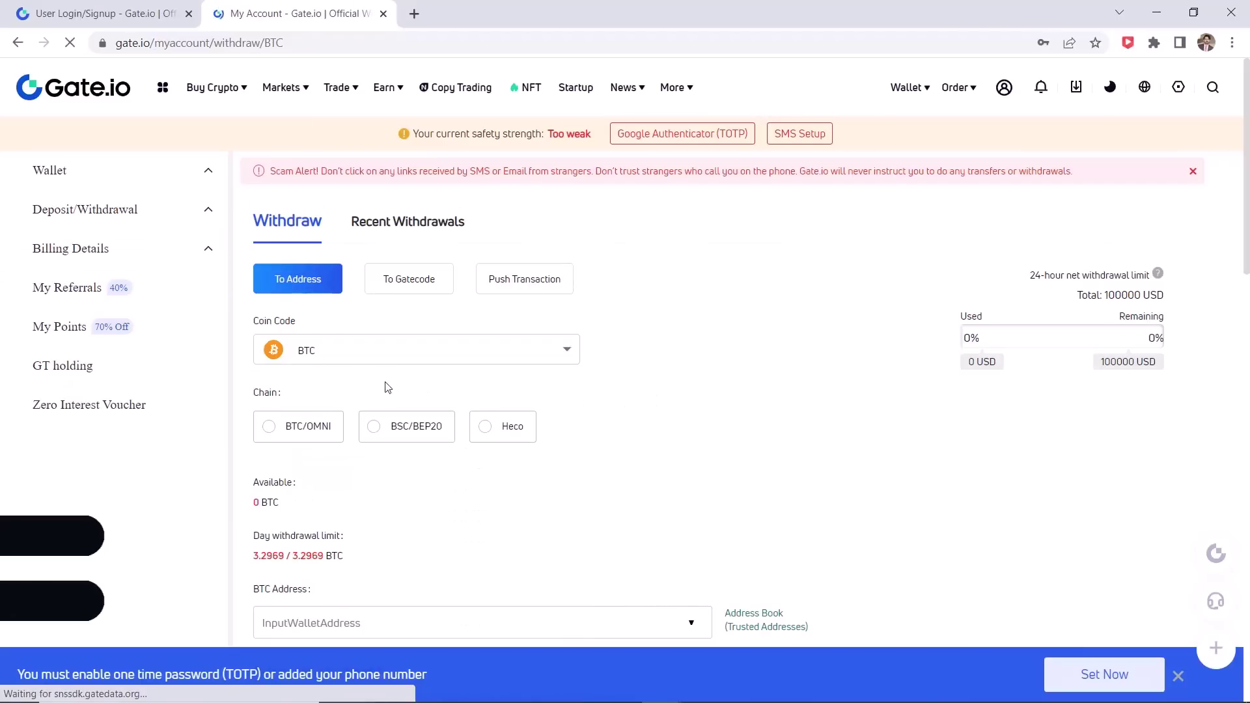
{"action": "left_click", "coordinate": [272, 424]}
{"action": "left_click", "coordinate": [373, 429]}
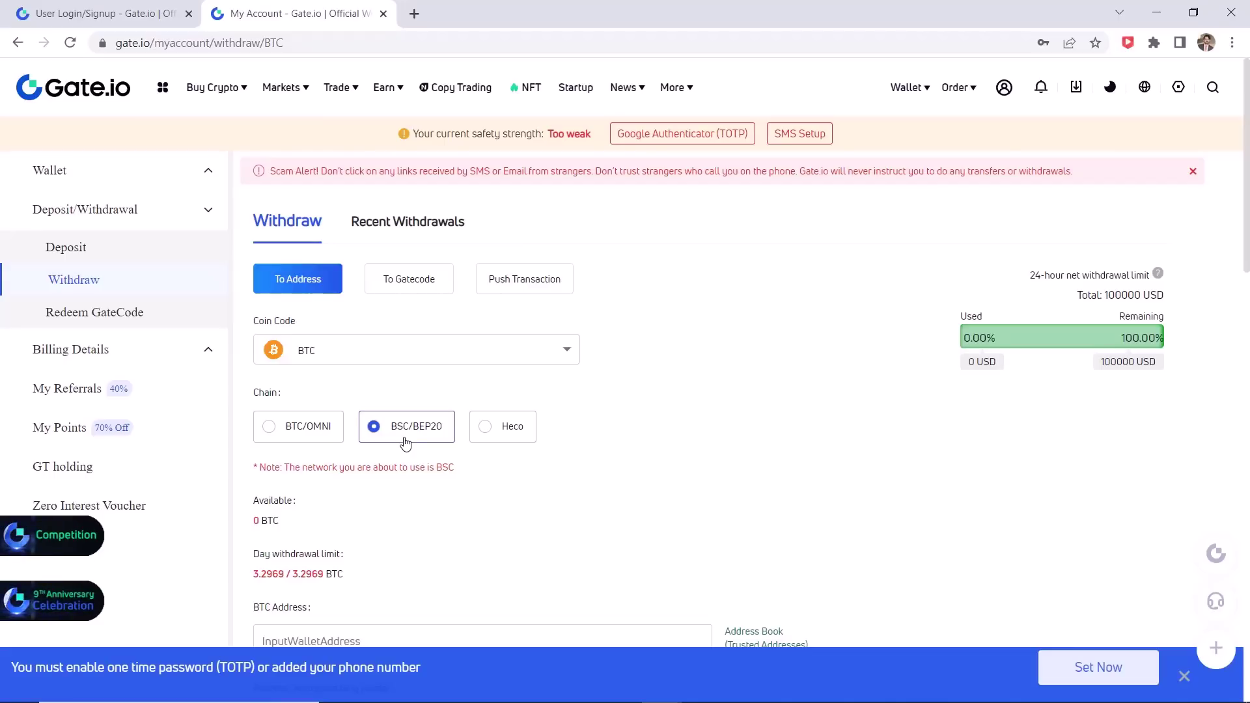
Look over the address description, fund password and Email Code fields, then head to Markets
{"action": "scroll", "coordinate": [330, 477], "scroll_direction": "down", "scroll_amount": 3}
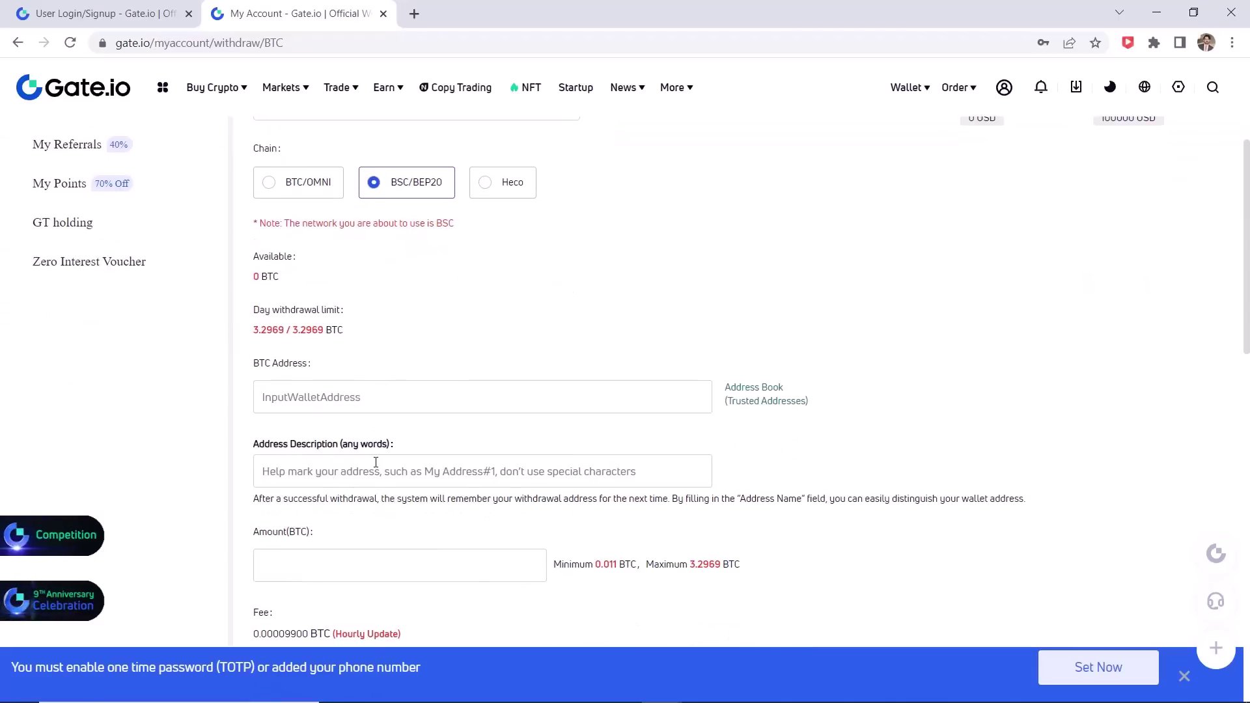
{"action": "left_click", "coordinate": [376, 461]}
{"action": "scroll", "coordinate": [393, 566], "scroll_direction": "down", "scroll_amount": 4}
{"action": "left_click", "coordinate": [364, 530]}
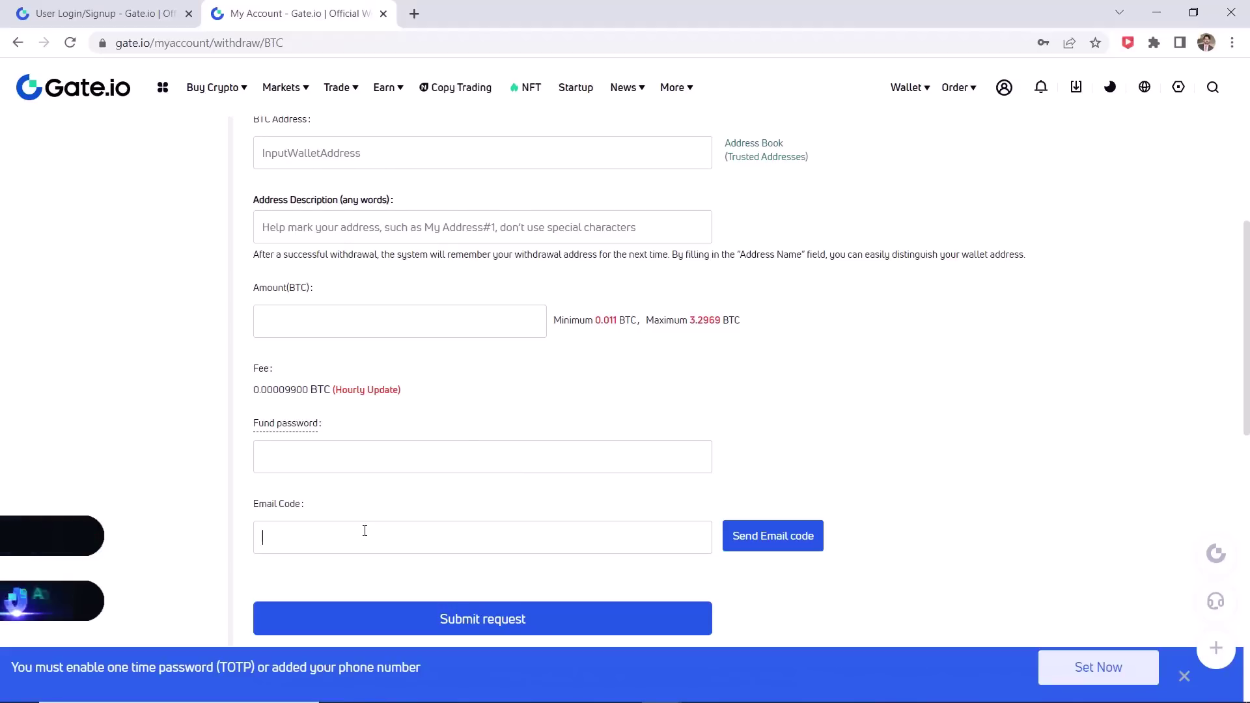
{"action": "left_click", "coordinate": [367, 451]}
{"action": "left_click", "coordinate": [315, 532]}
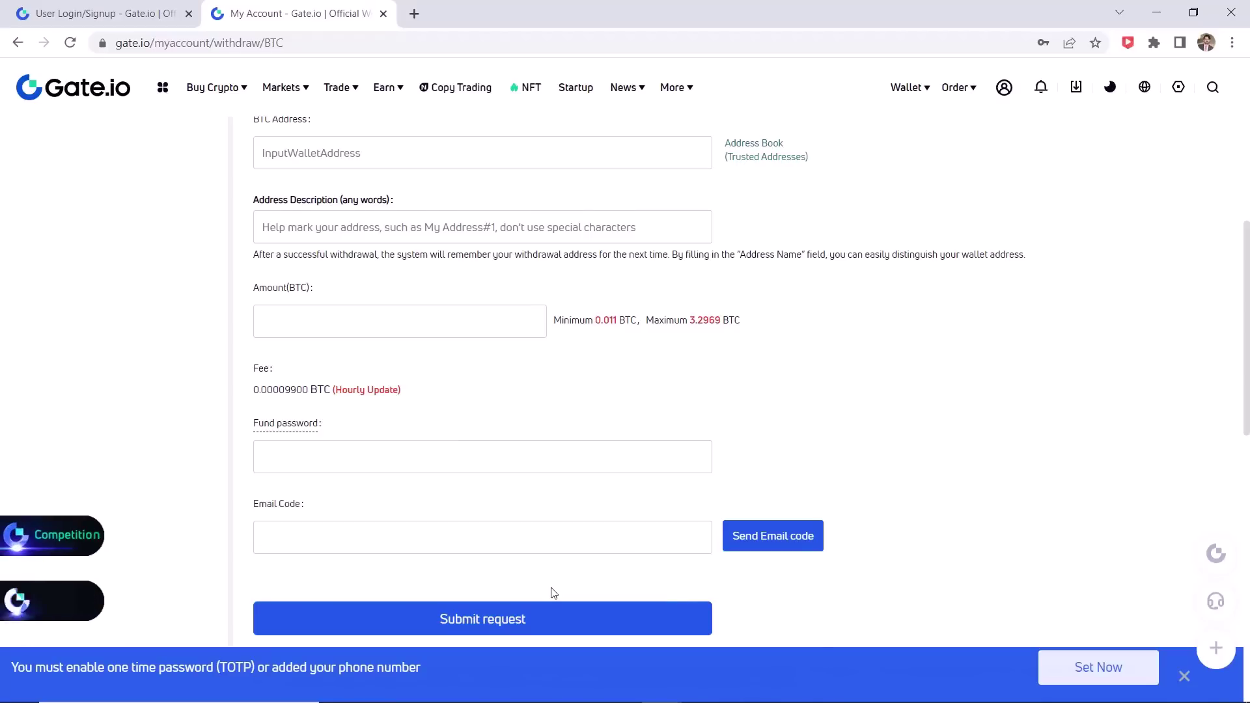
{"action": "scroll", "coordinate": [550, 592], "scroll_direction": "up", "scroll_amount": 3}
{"action": "scroll", "coordinate": [552, 593], "scroll_direction": "up", "scroll_amount": 3}
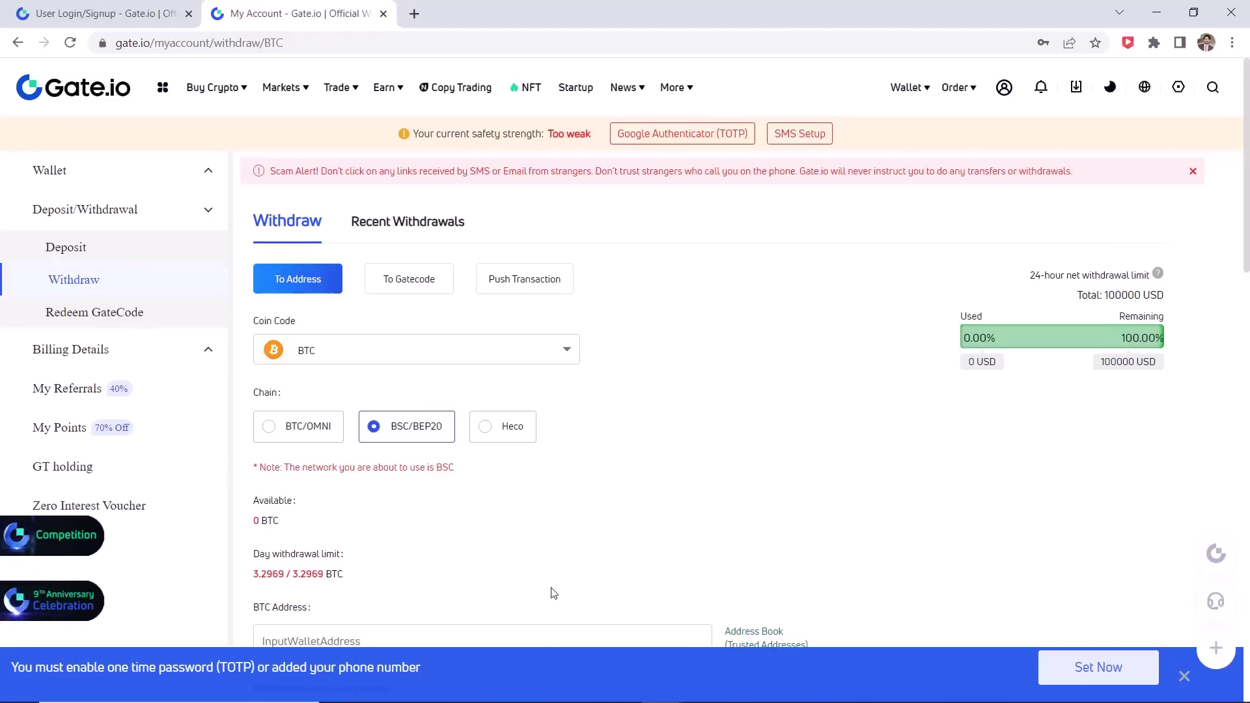
{"action": "left_click", "coordinate": [285, 89]}
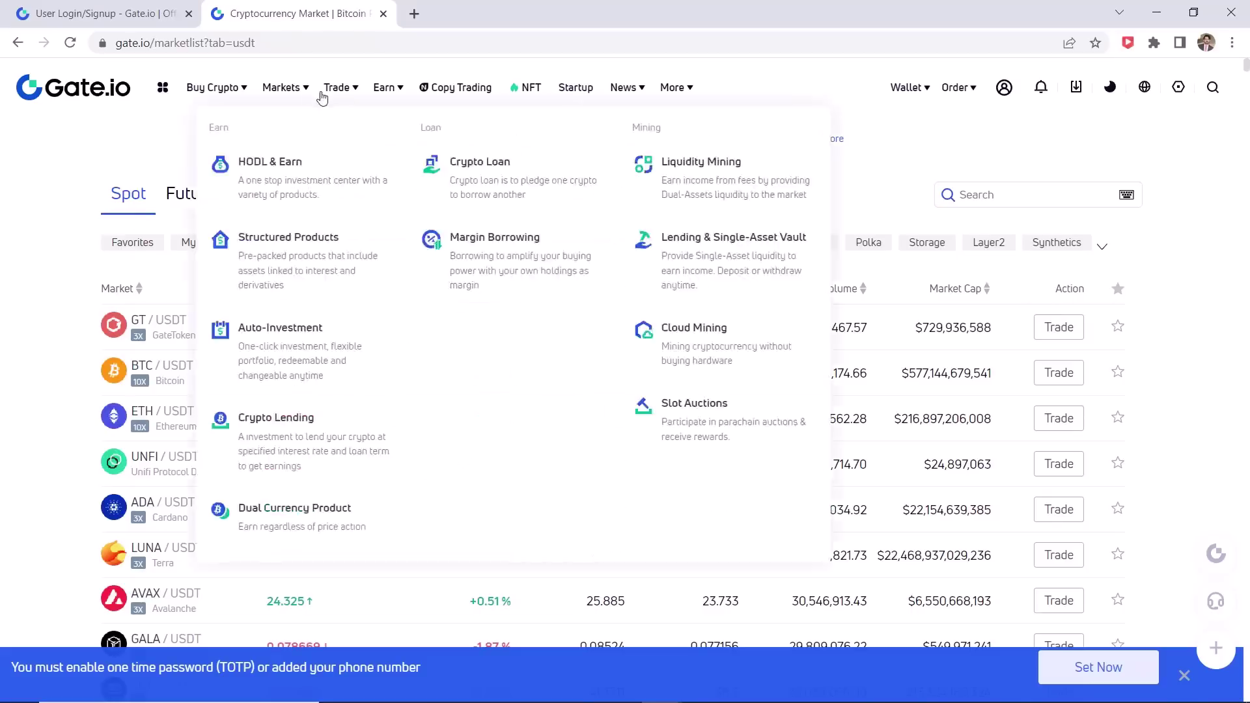
Search the markets for 'dot' and open the DOT_USDT spot pair
{"action": "mouse_move", "coordinate": [264, 90]}
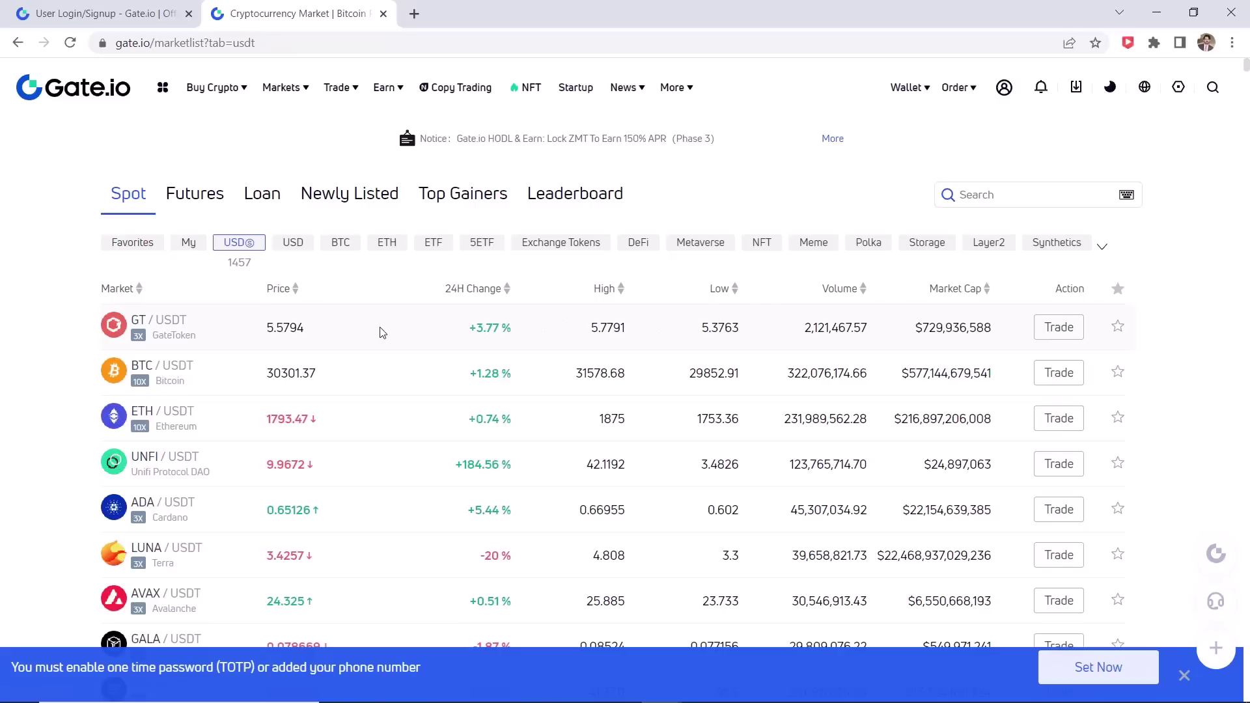
{"action": "left_click", "coordinate": [991, 198]}
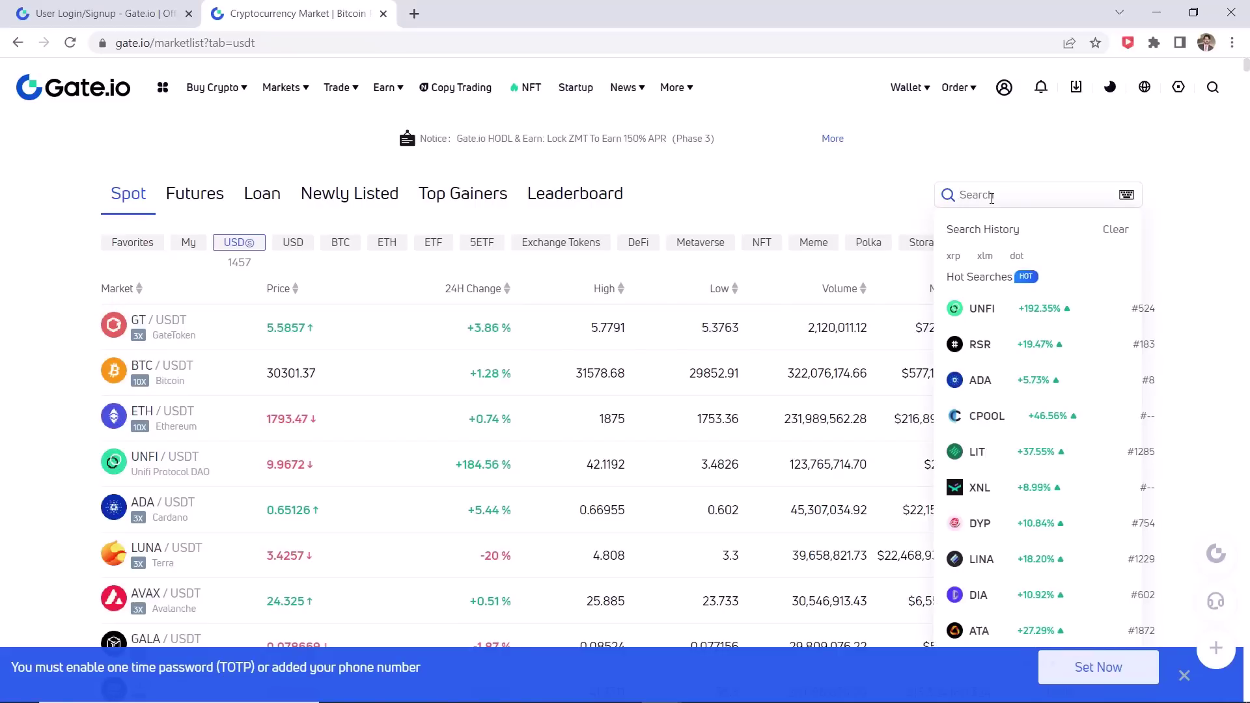
{"action": "type", "text": "do"}
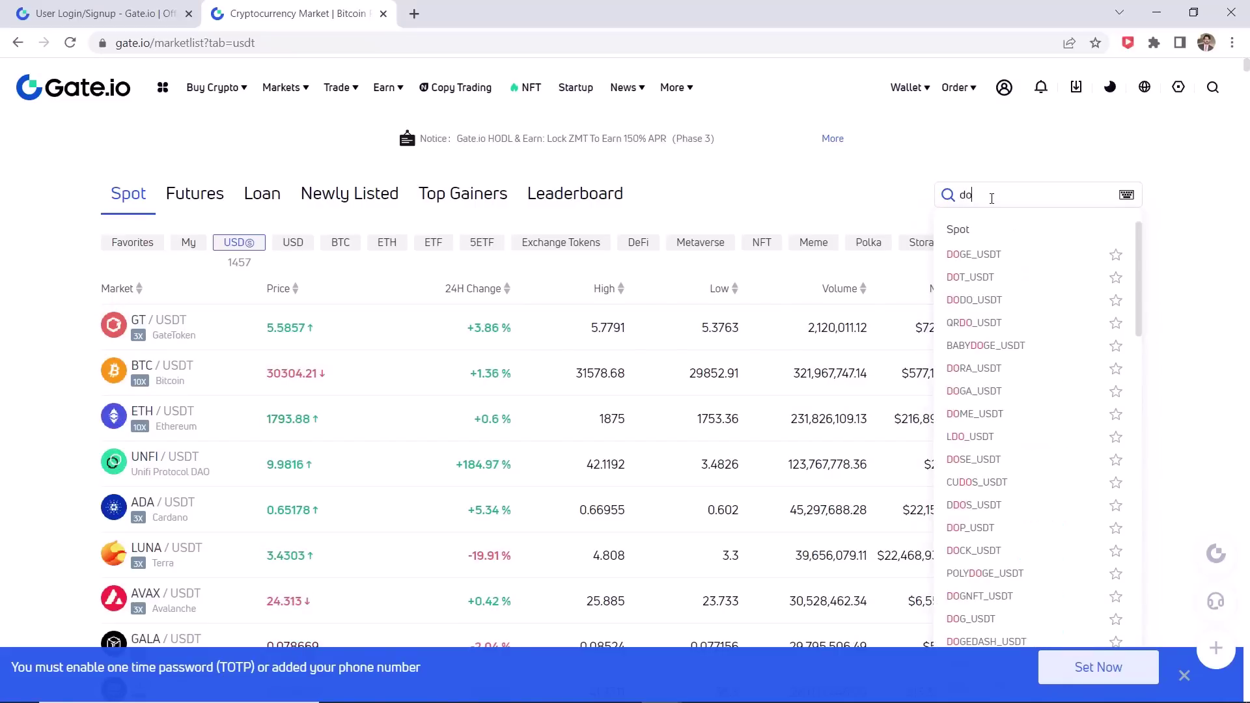
{"action": "type", "text": "t"}
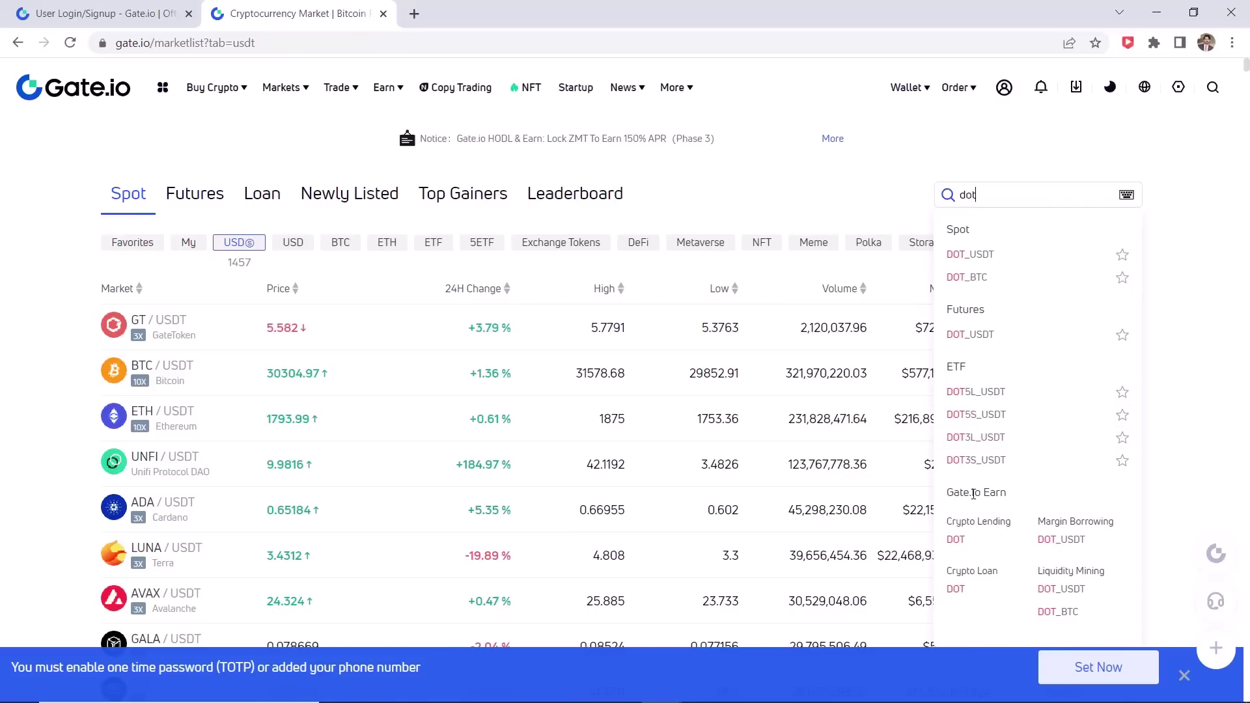
{"action": "left_click", "coordinate": [1000, 259]}
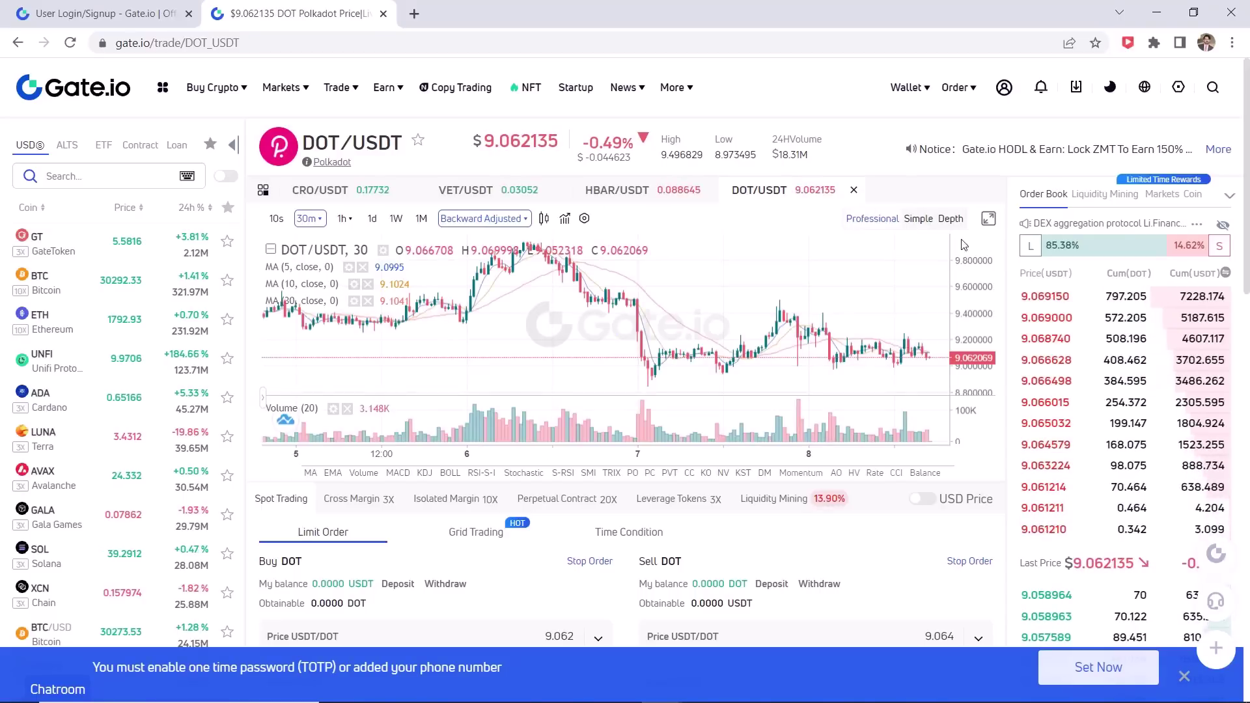
Dismiss the one-time-password reminder and zoom the DOT/USDT chart out to several weeks
{"action": "scroll", "coordinate": [357, 182], "scroll_direction": "down", "scroll_amount": 3}
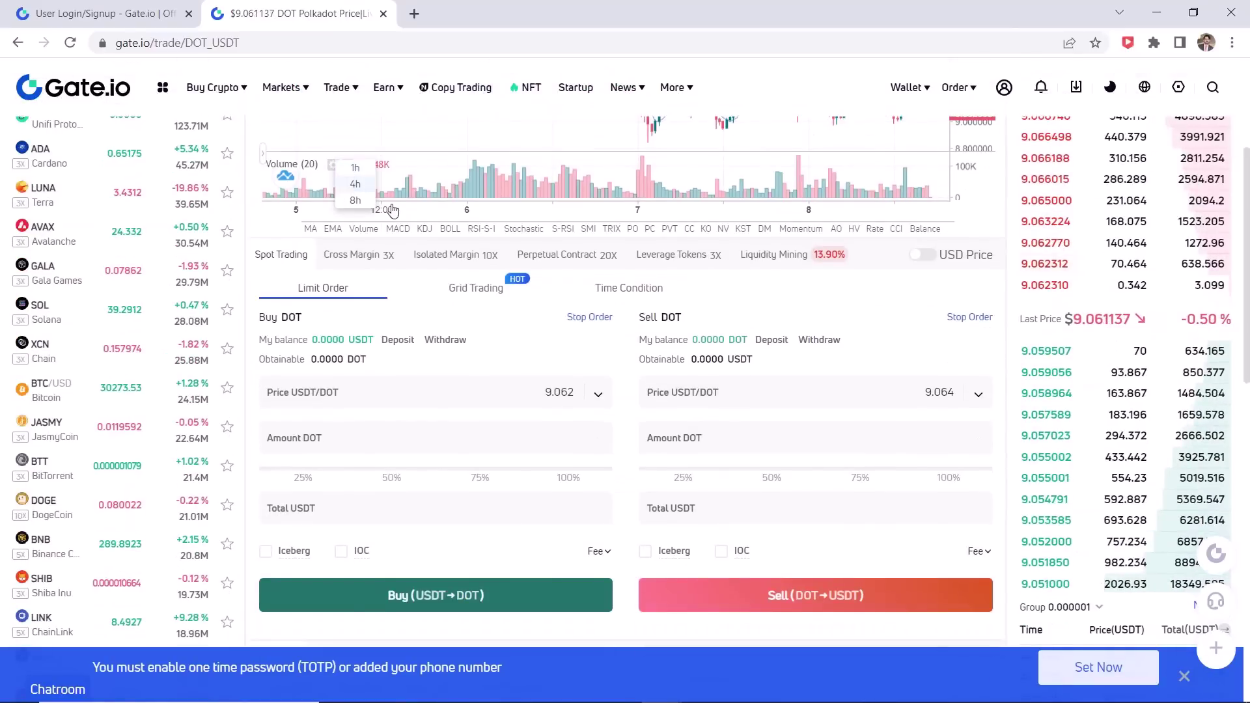
{"action": "scroll", "coordinate": [392, 209], "scroll_direction": "up", "scroll_amount": 3}
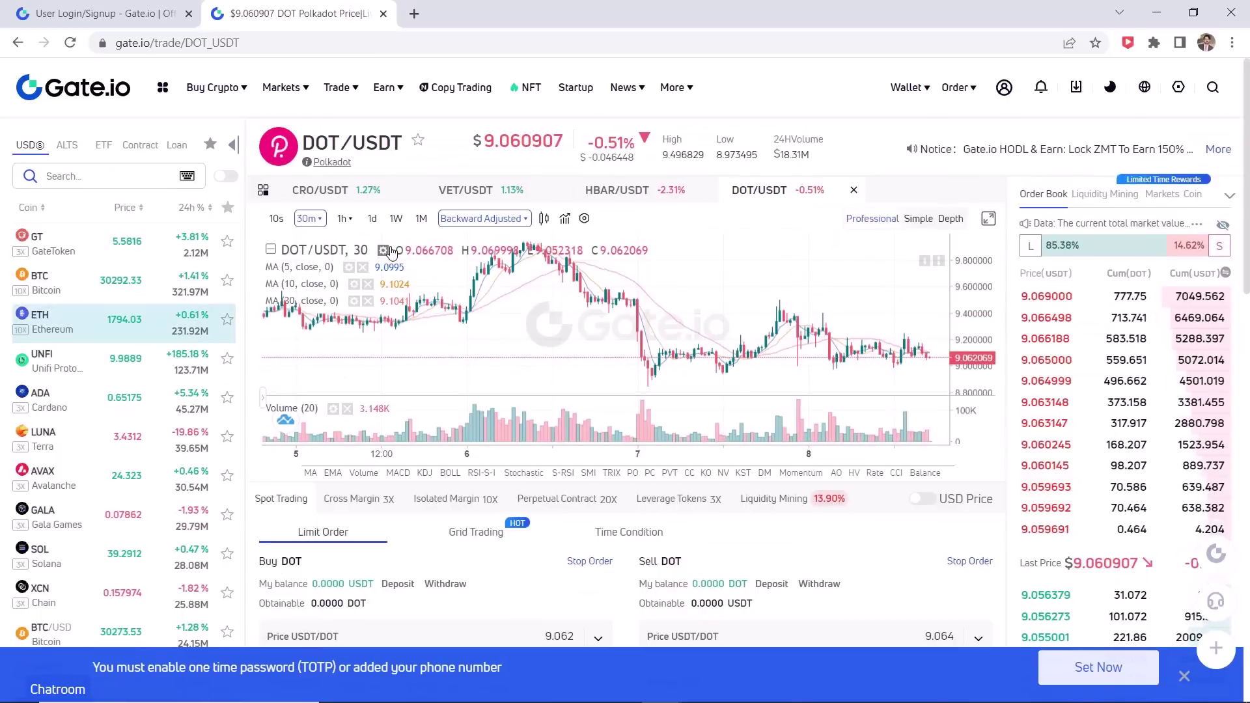
{"action": "scroll", "coordinate": [419, 312], "scroll_direction": "down", "scroll_amount": 5}
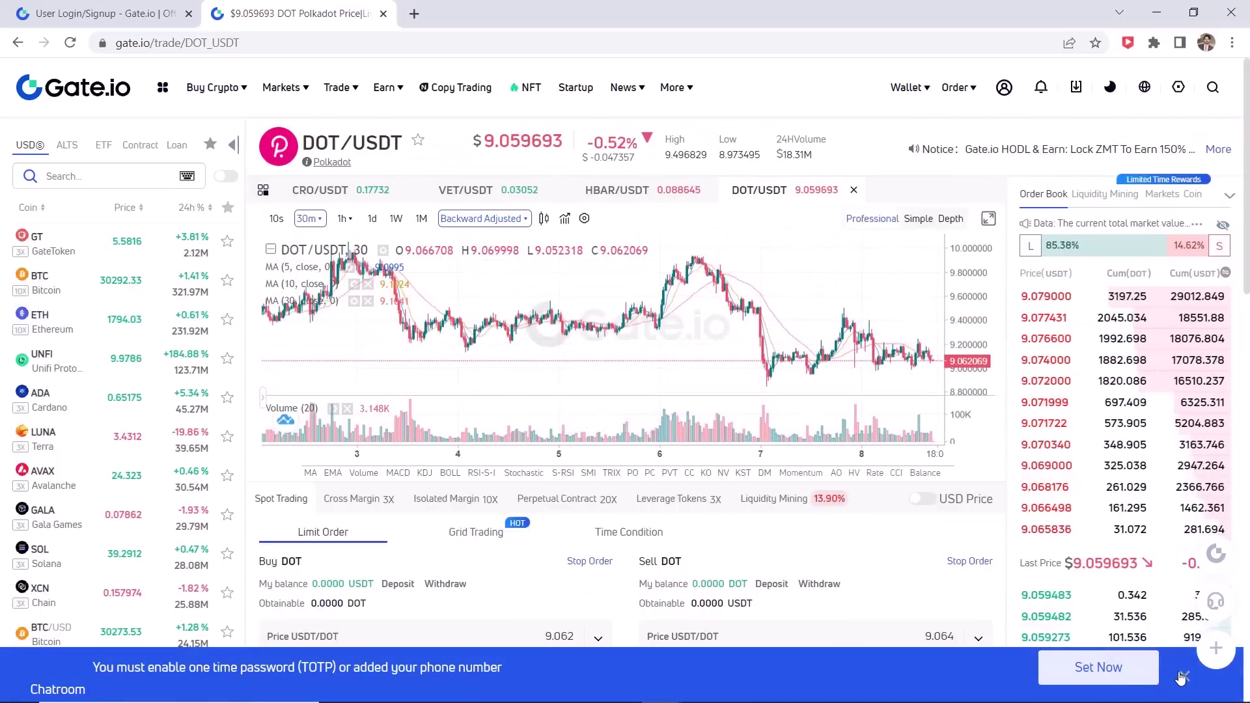
{"action": "left_click", "coordinate": [1183, 675]}
{"action": "scroll", "coordinate": [637, 333], "scroll_direction": "down", "scroll_amount": 3}
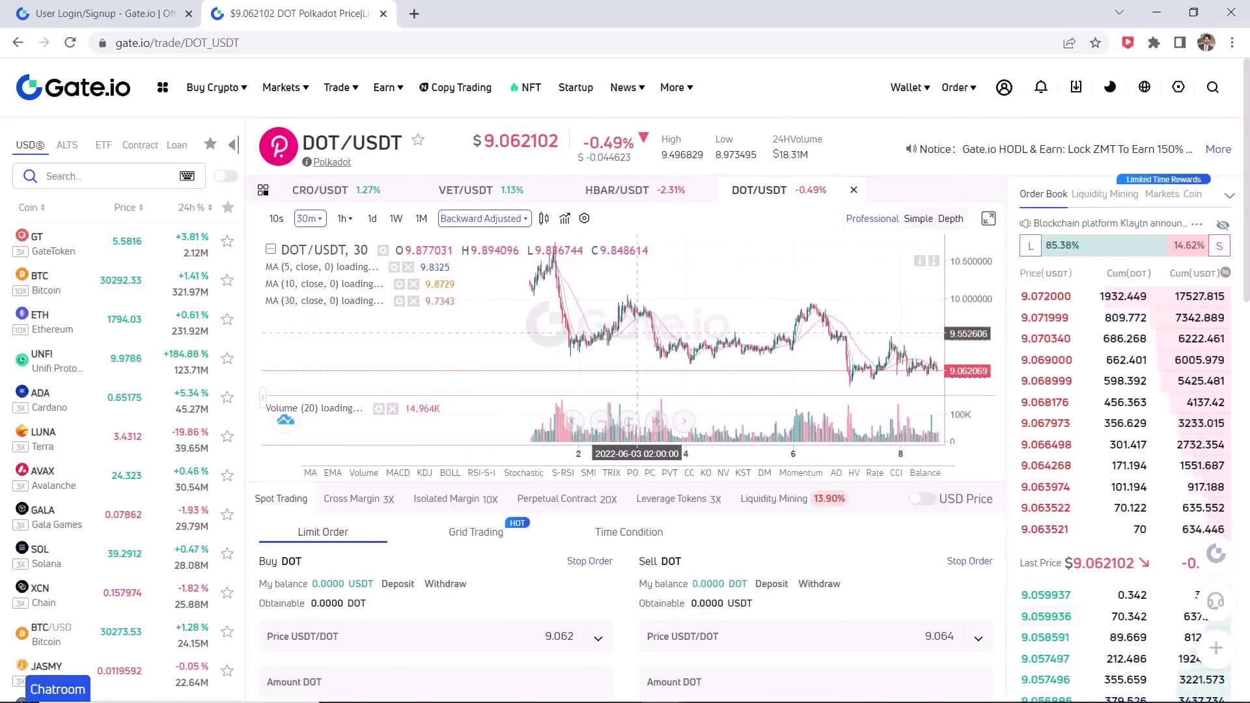
{"action": "scroll", "coordinate": [638, 334], "scroll_direction": "down", "scroll_amount": 2}
{"action": "scroll", "coordinate": [293, 391], "scroll_direction": "down", "scroll_amount": 3}
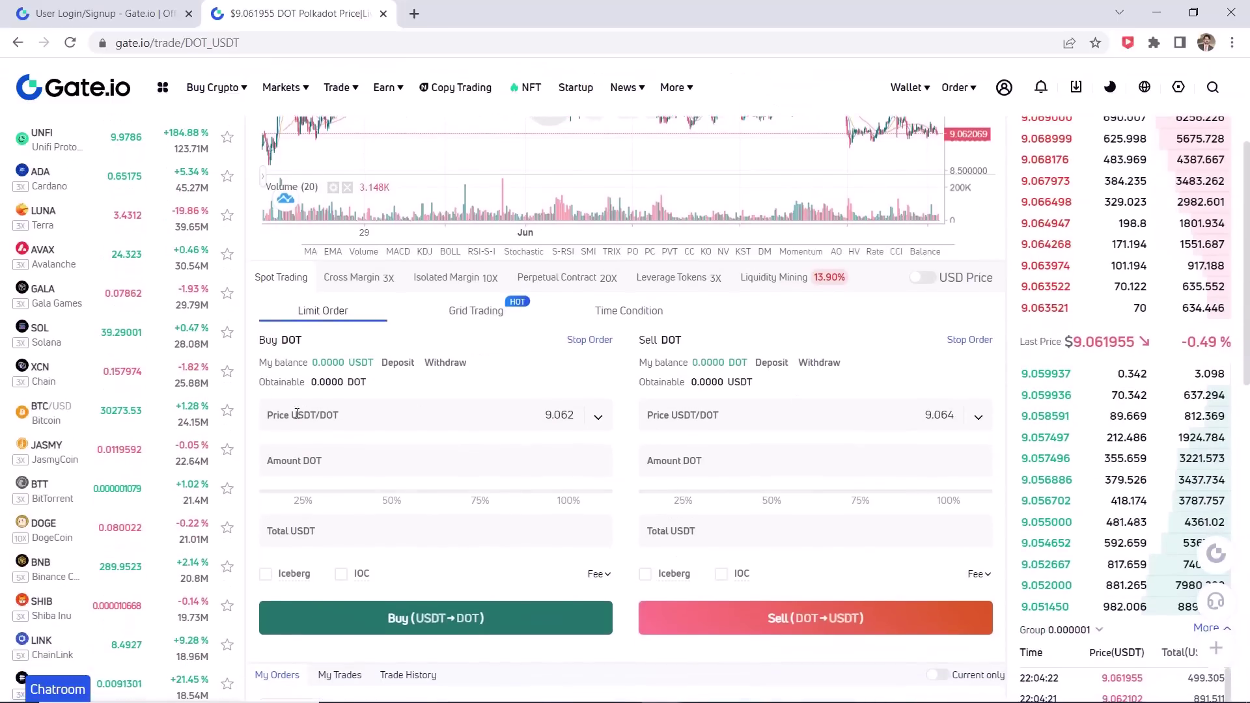
{"action": "scroll", "coordinate": [404, 381], "scroll_direction": "down", "scroll_amount": 1}
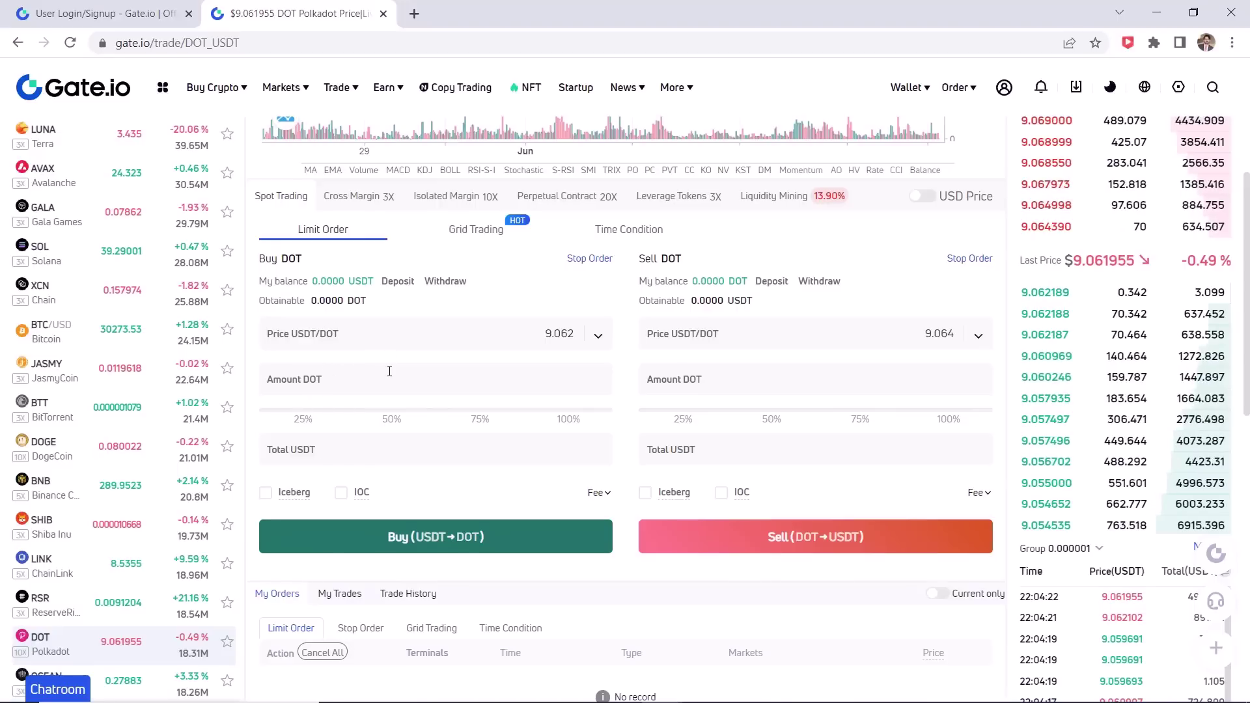
Enter a DOT buy limit price of 9 USDT and an amount of 5 DOT
{"action": "left_click_drag", "start_coordinate": [522, 335], "coordinate": [591, 334]}
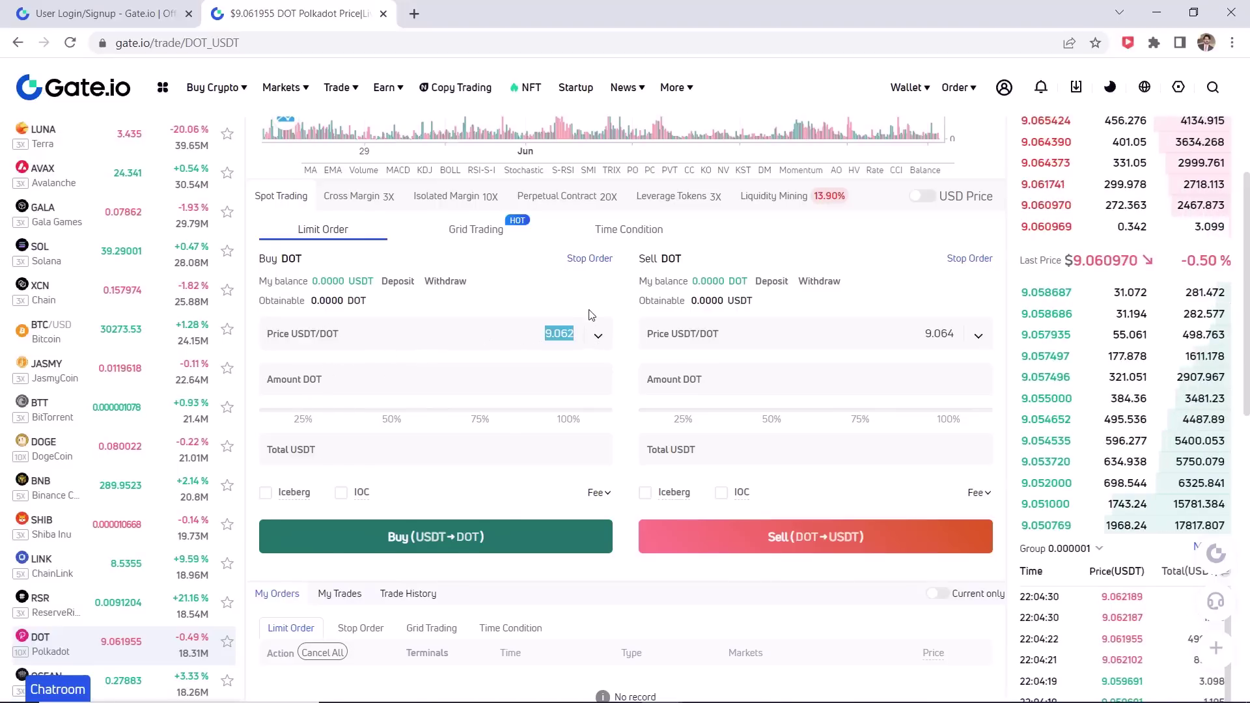
{"action": "type", "text": "9"}
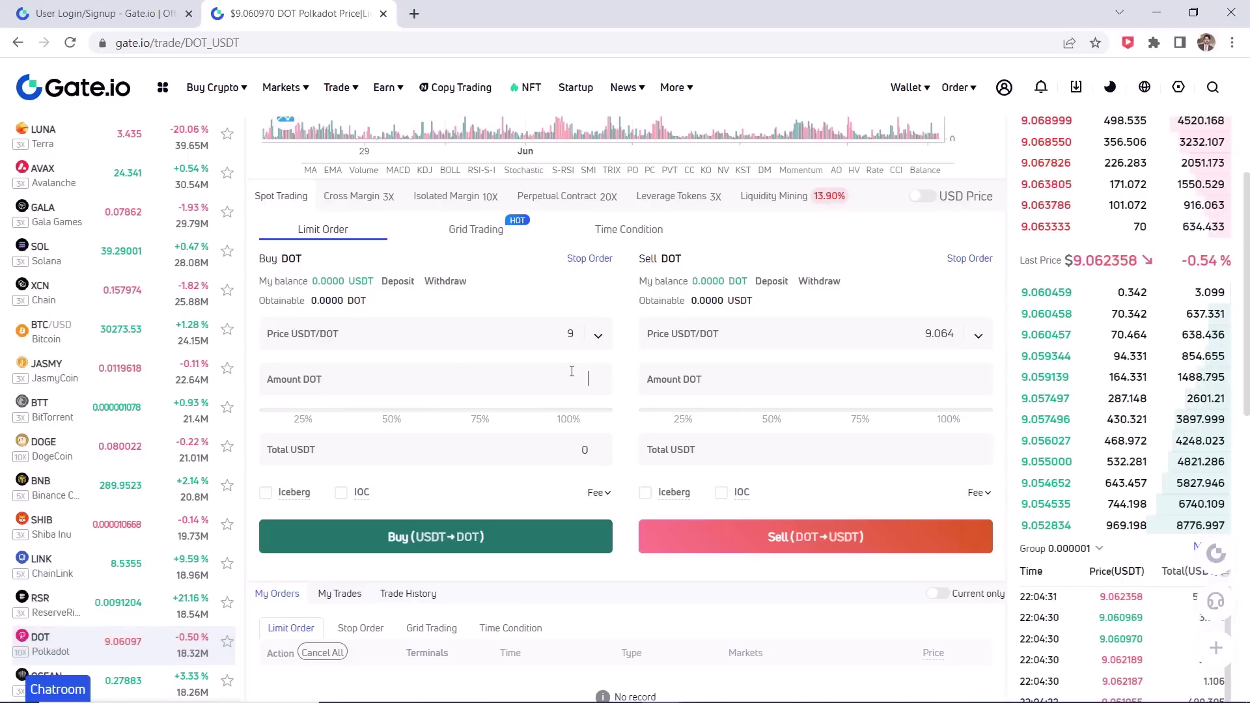
{"action": "left_click", "coordinate": [598, 336]}
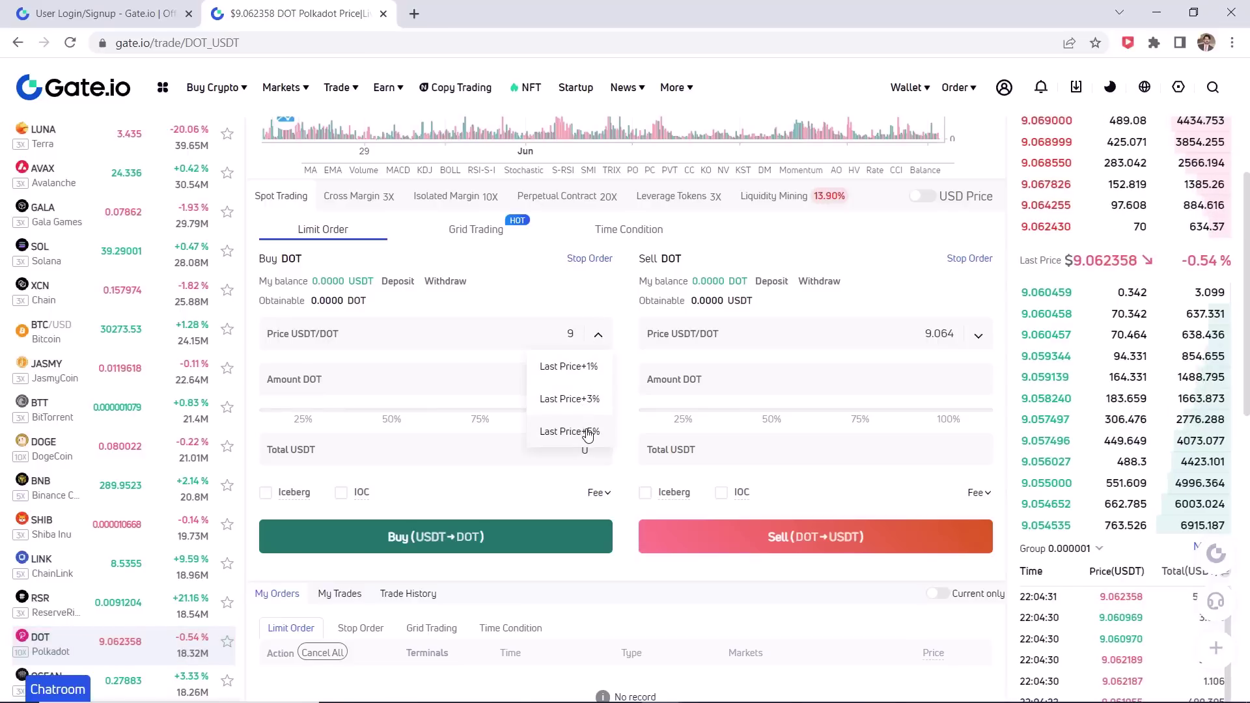
{"action": "left_click", "coordinate": [564, 304]}
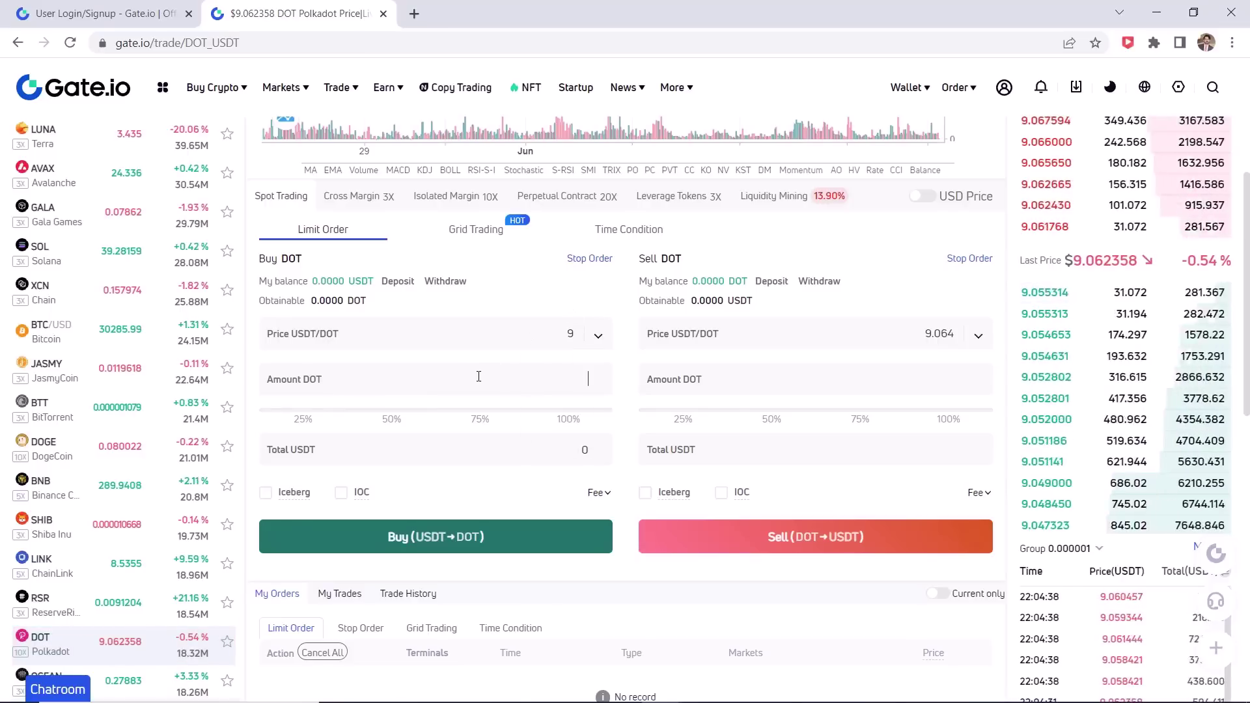
{"action": "left_click", "coordinate": [325, 411]}
{"action": "left_click", "coordinate": [363, 374]}
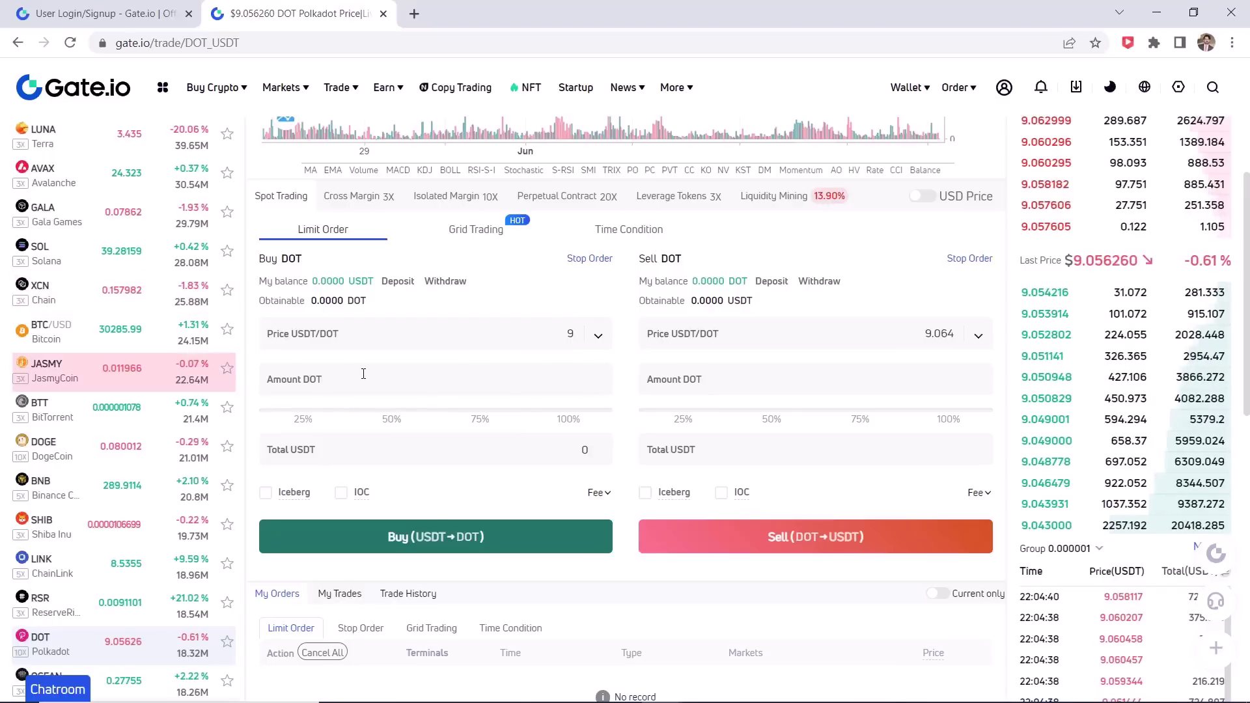
{"action": "type", "text": "5"}
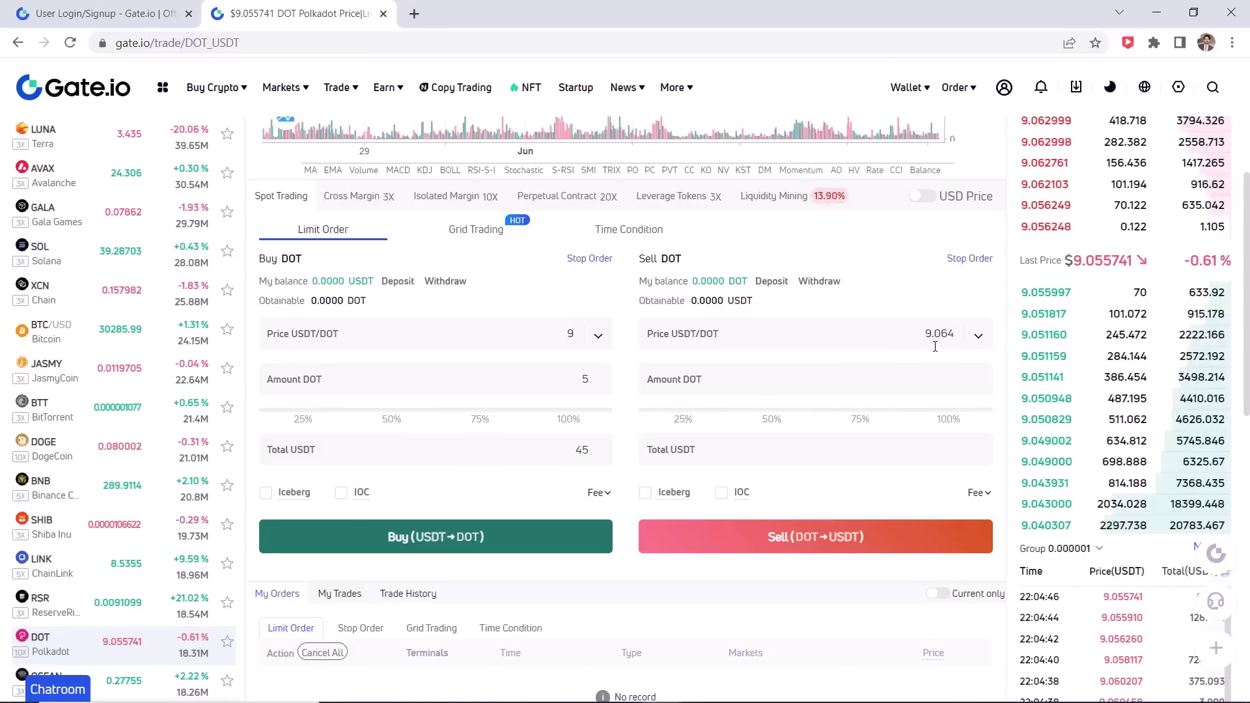
Set the DOT sell limit price to 9.04 and move to the sell amount field
{"action": "double_click", "coordinate": [951, 332]}
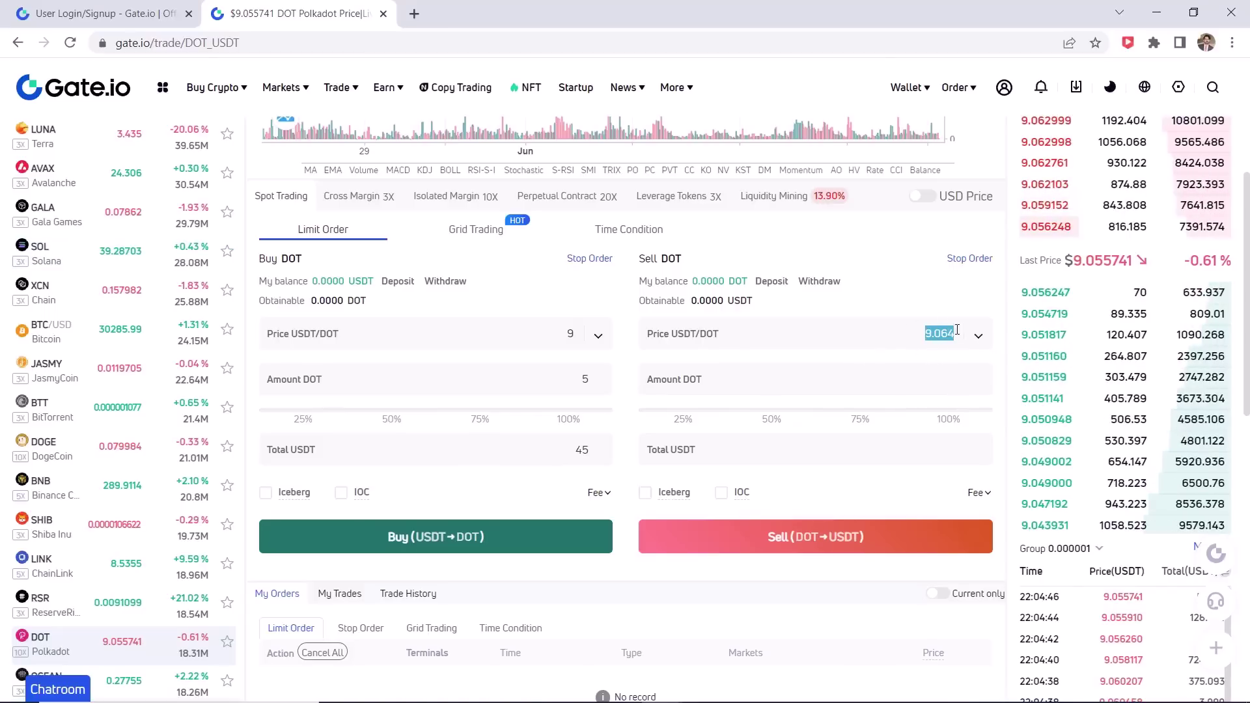
{"action": "type", "text": "10"}
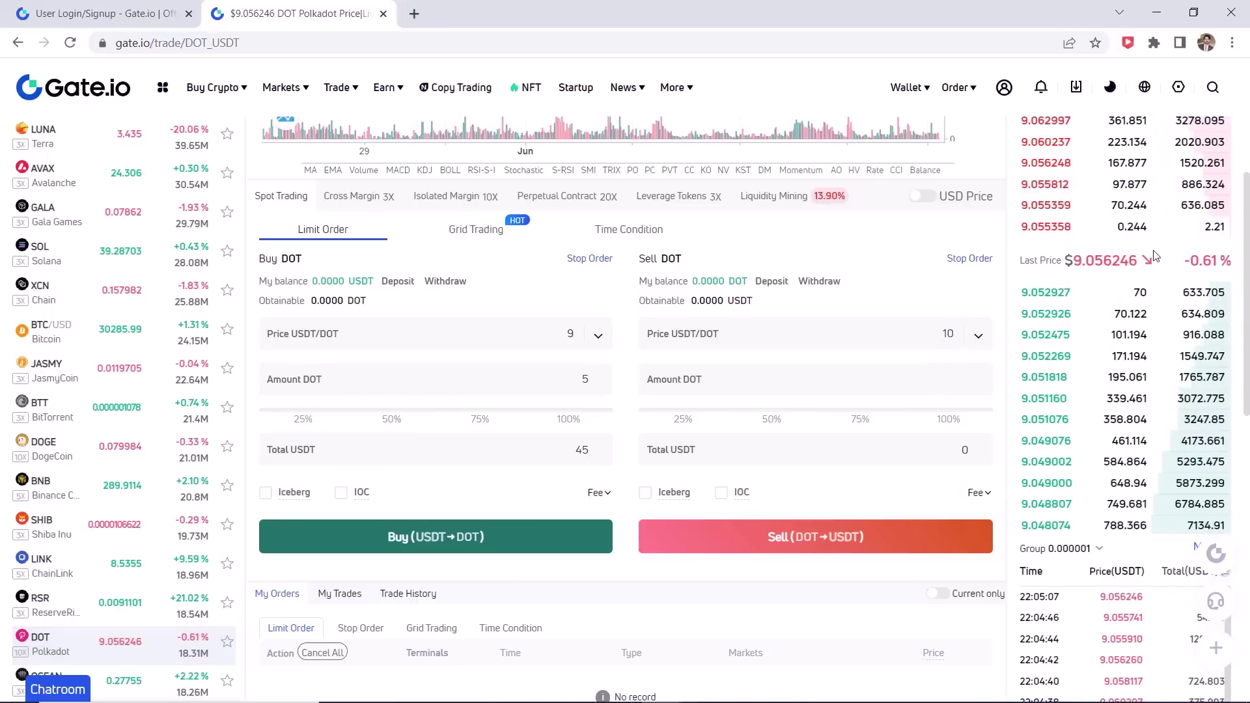
{"action": "scroll", "coordinate": [951, 336], "scroll_direction": "up", "scroll_amount": 3}
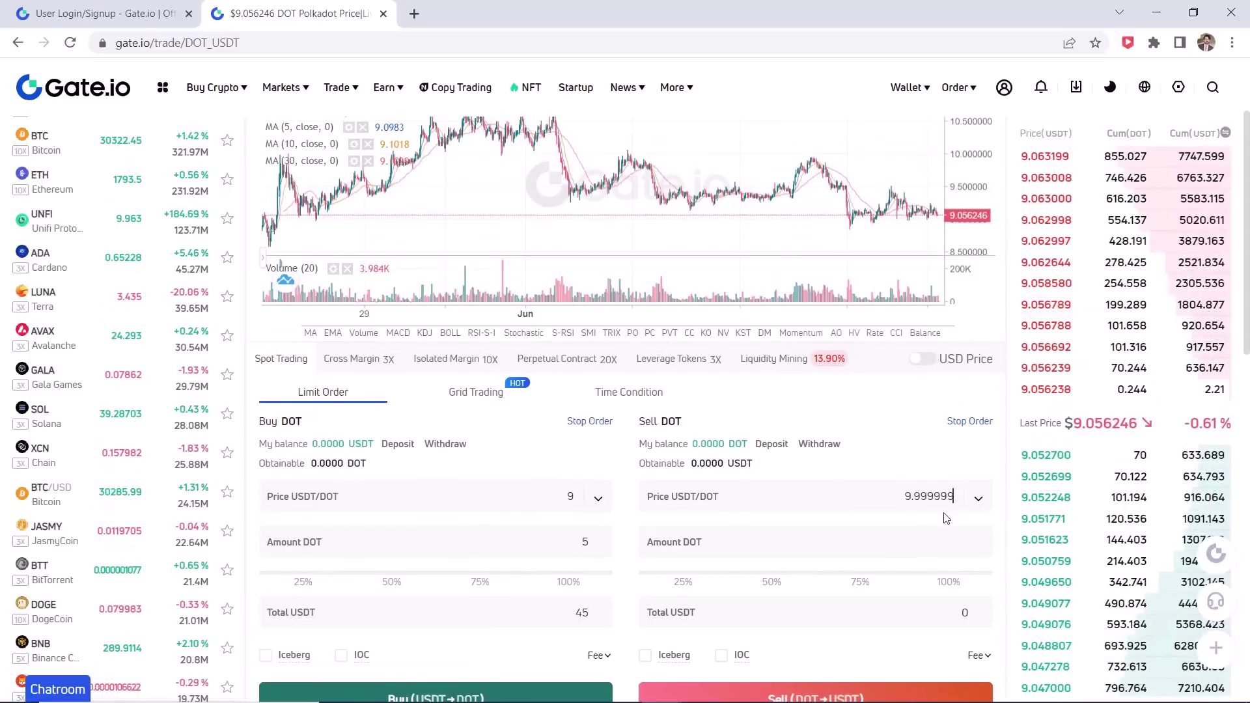
{"action": "scroll", "coordinate": [948, 503], "scroll_direction": "up", "scroll_amount": 2}
{"action": "scroll", "coordinate": [946, 518], "scroll_direction": "down", "scroll_amount": 1}
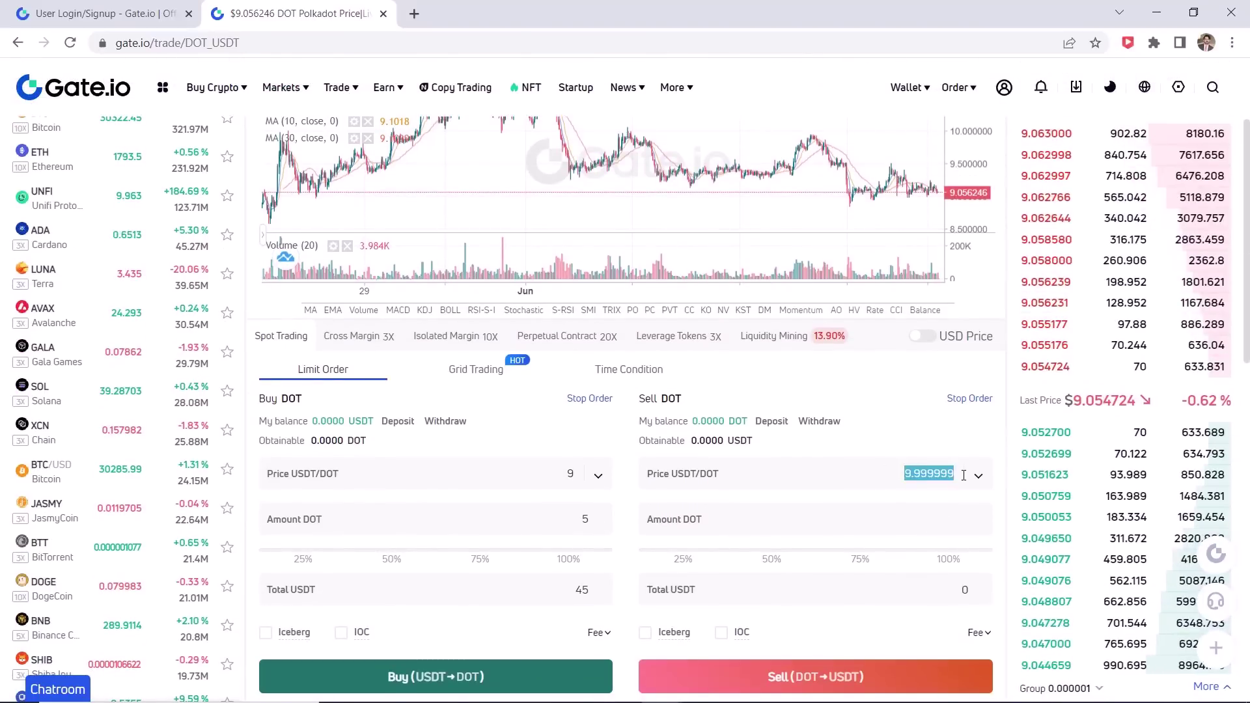
{"action": "left_click", "coordinate": [963, 474]}
{"action": "key", "text": "ctrl+a"}
{"action": "type", "text": "9.0"}
{"action": "left_click", "coordinate": [914, 513]}
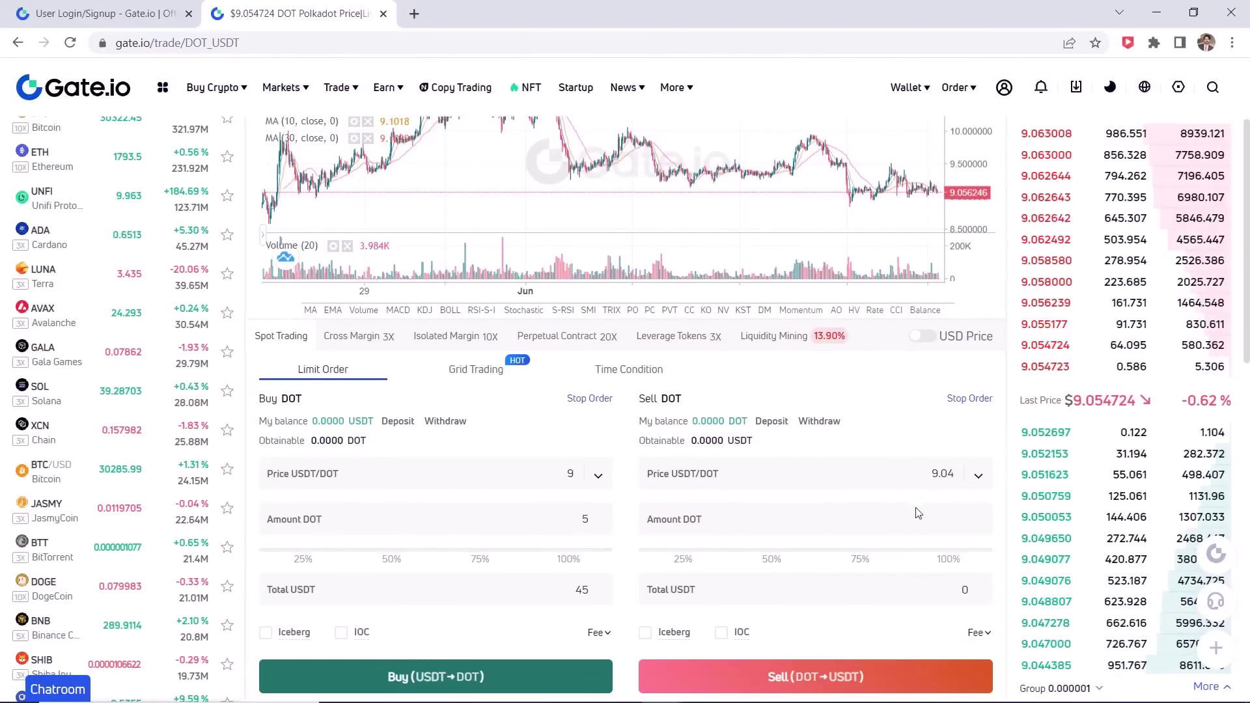
Return to the Gate.io home page
{"action": "scroll", "coordinate": [897, 572], "scroll_direction": "down", "scroll_amount": 1}
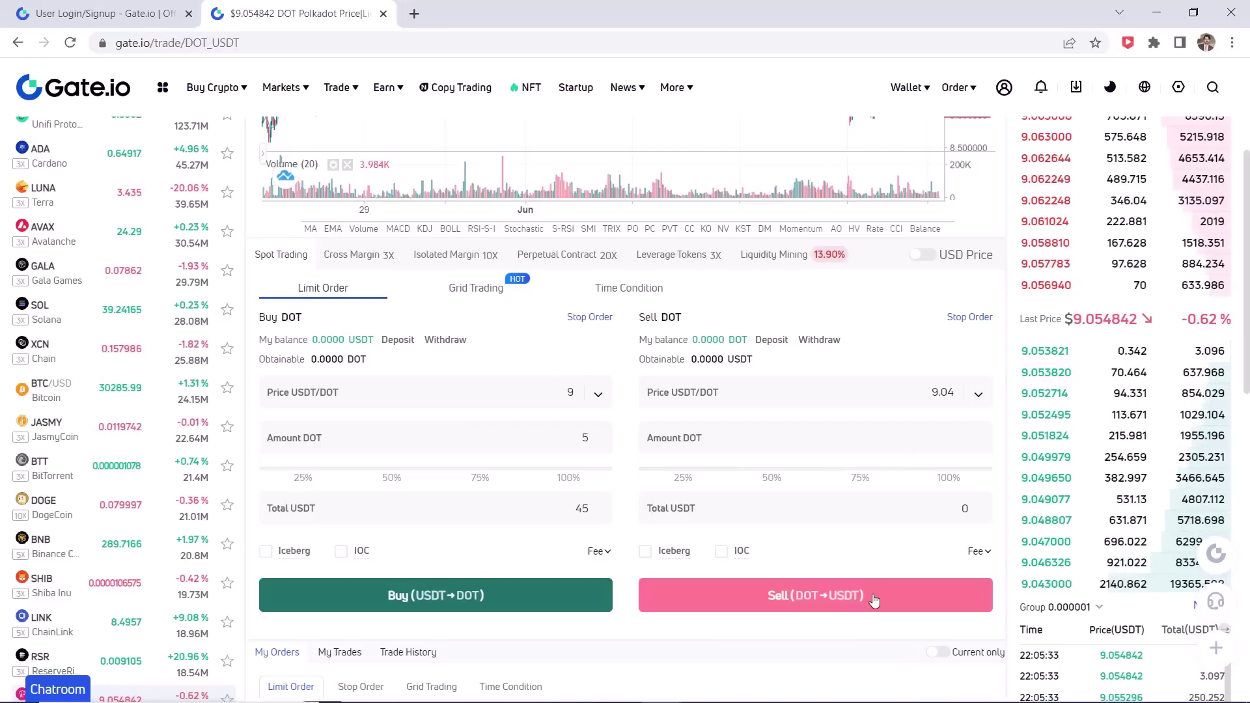
{"action": "scroll", "coordinate": [874, 599], "scroll_direction": "up", "scroll_amount": 4}
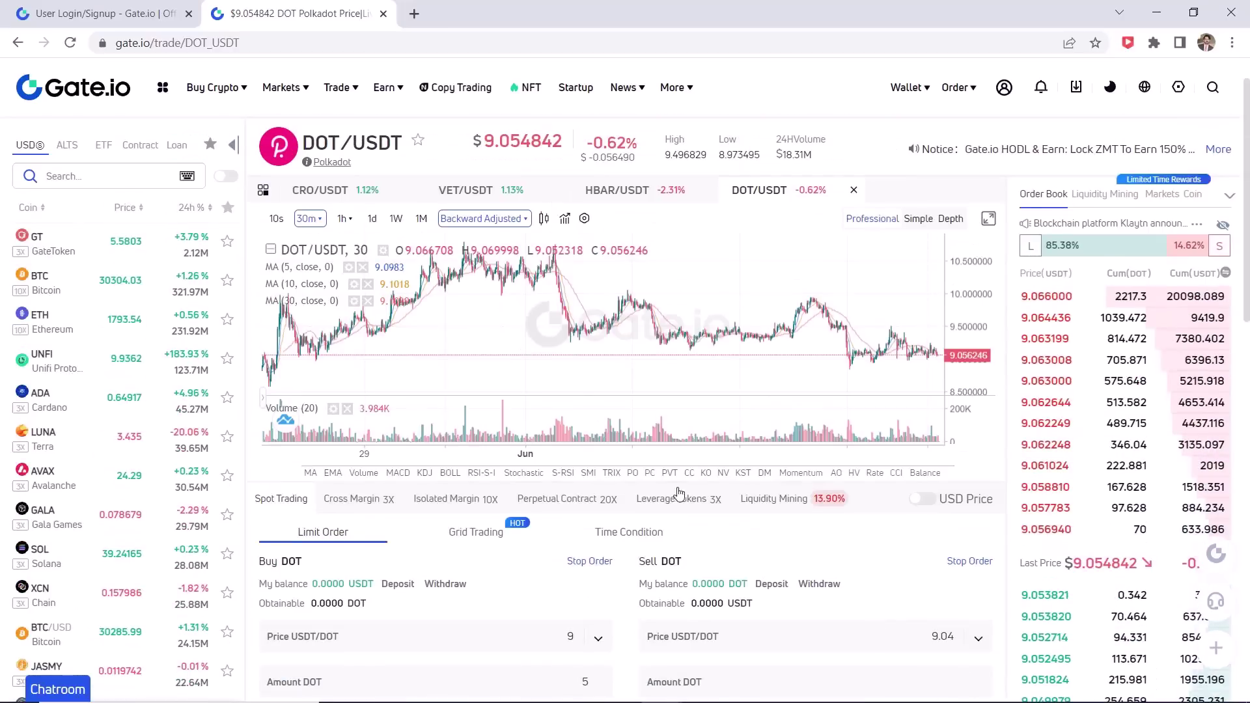
{"action": "left_click", "coordinate": [71, 94]}
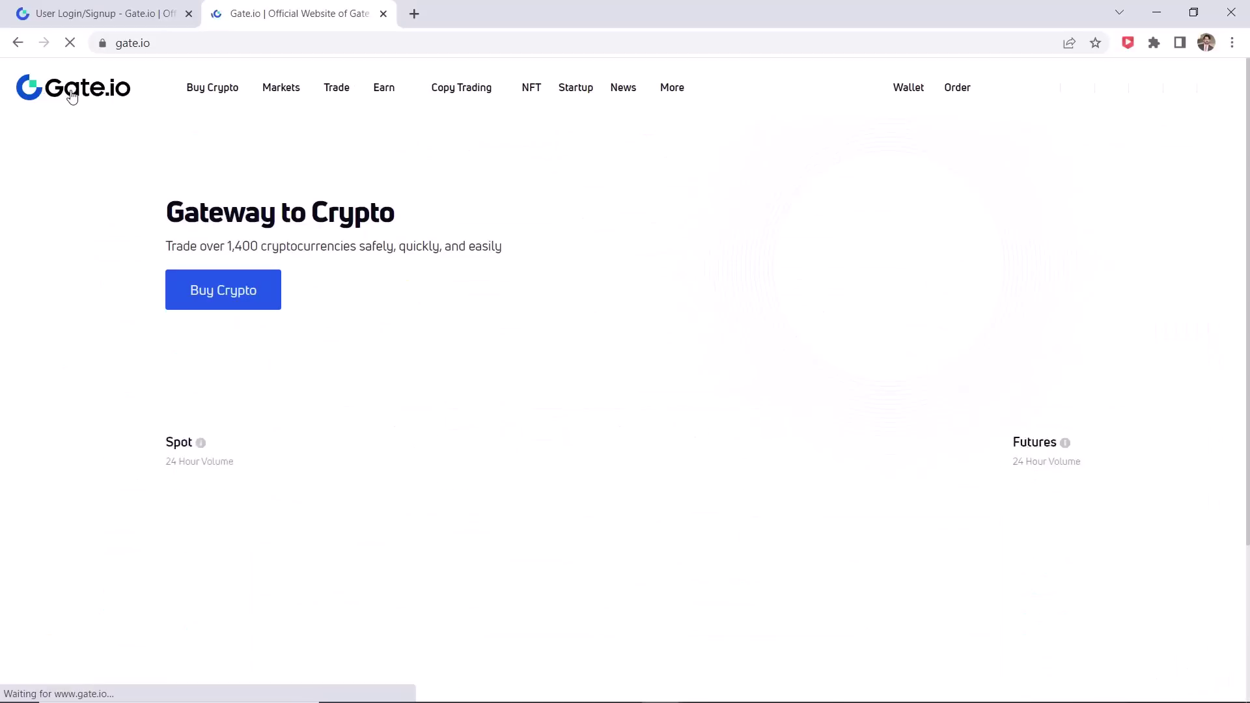